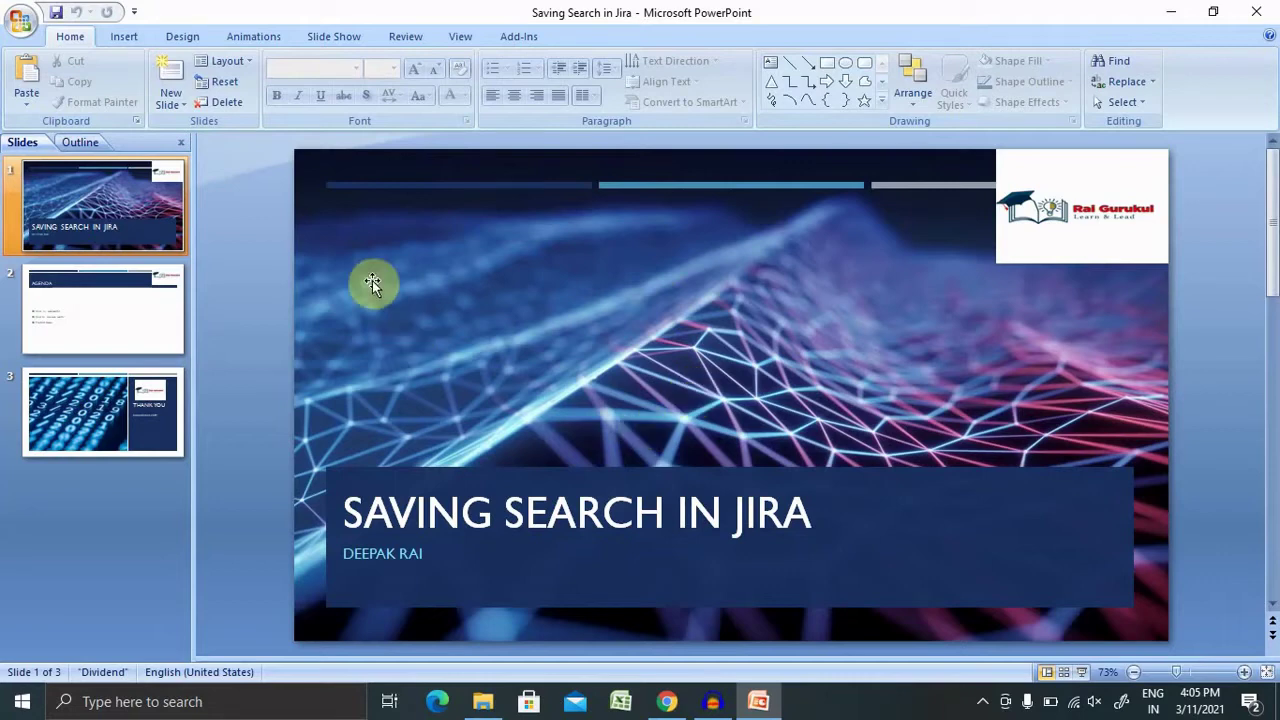
View the Agenda slide, and switch to the Jira issue search in Chrome.
left_click(121, 311)
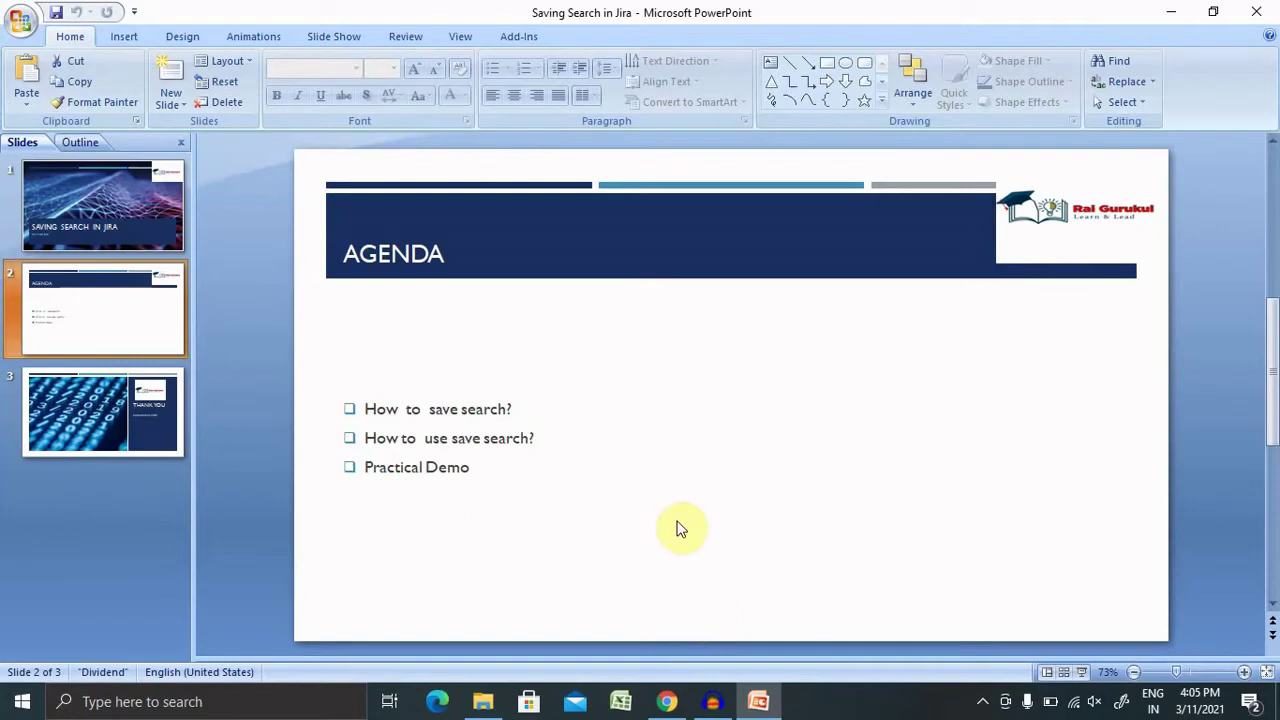
left_click(670, 705)
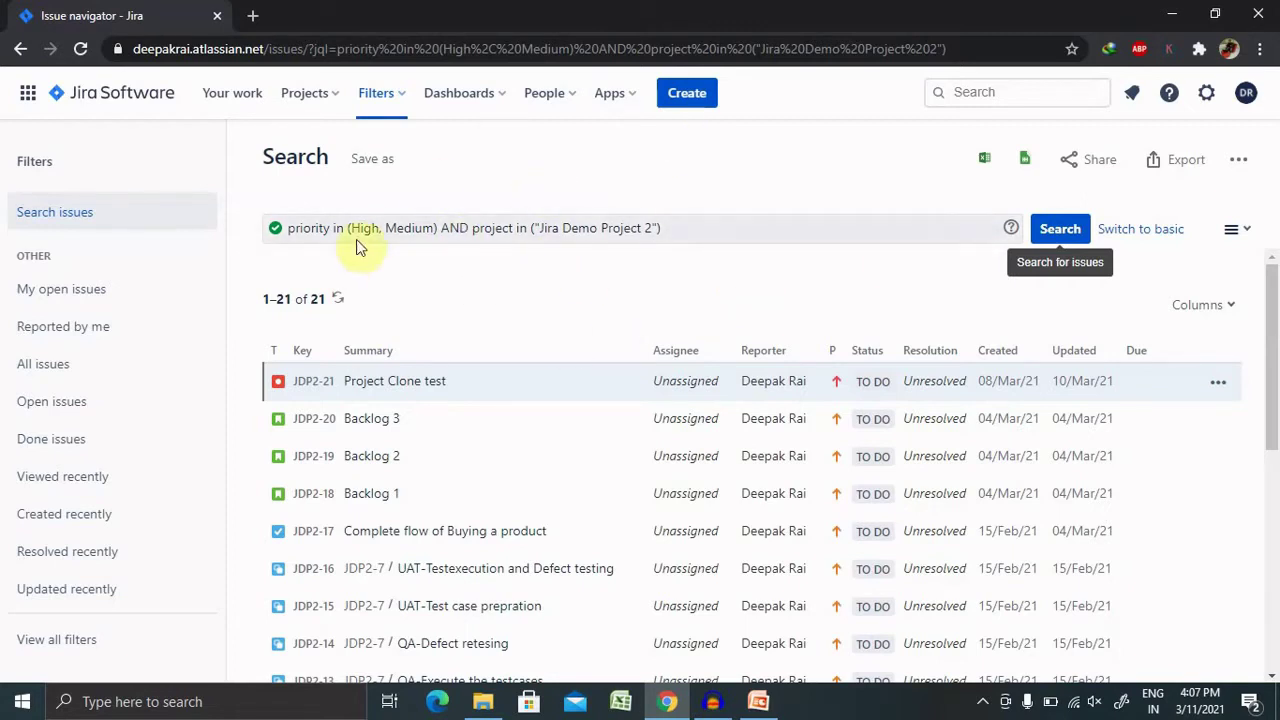
Save the current issue search as a filter named save_JQL.
left_click(378, 162)
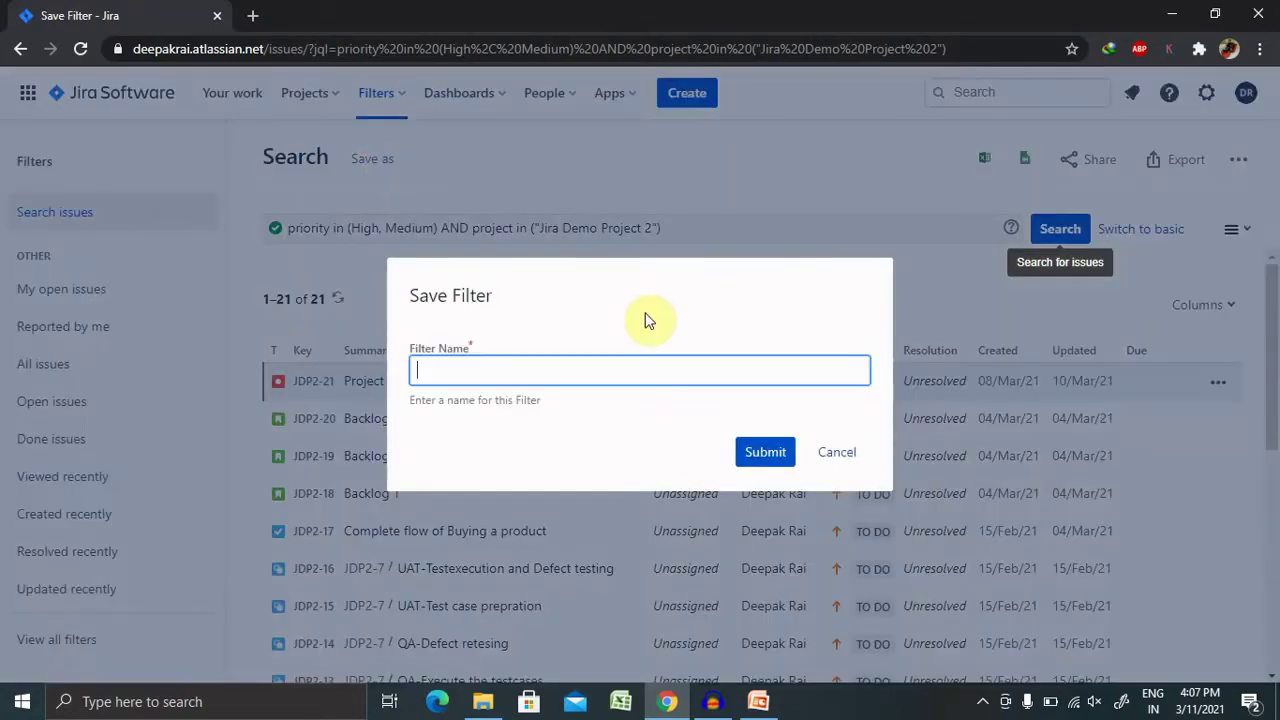
left_click(537, 374)
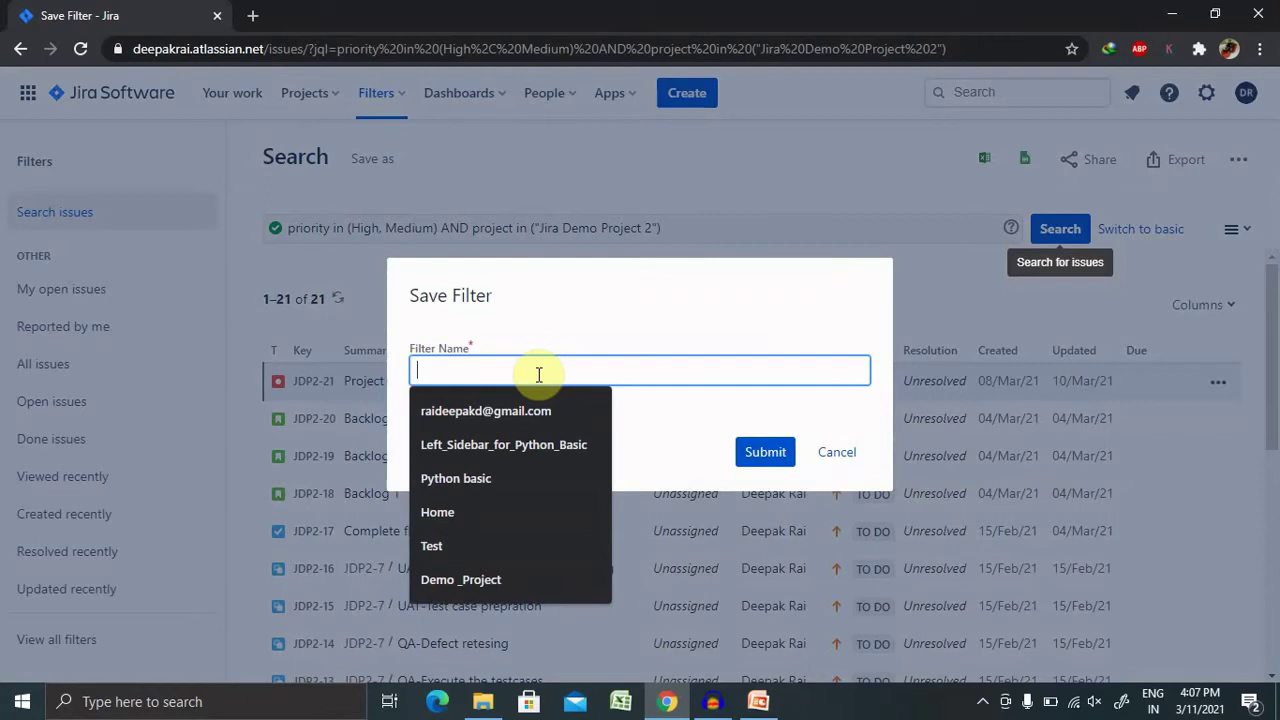
type("save")
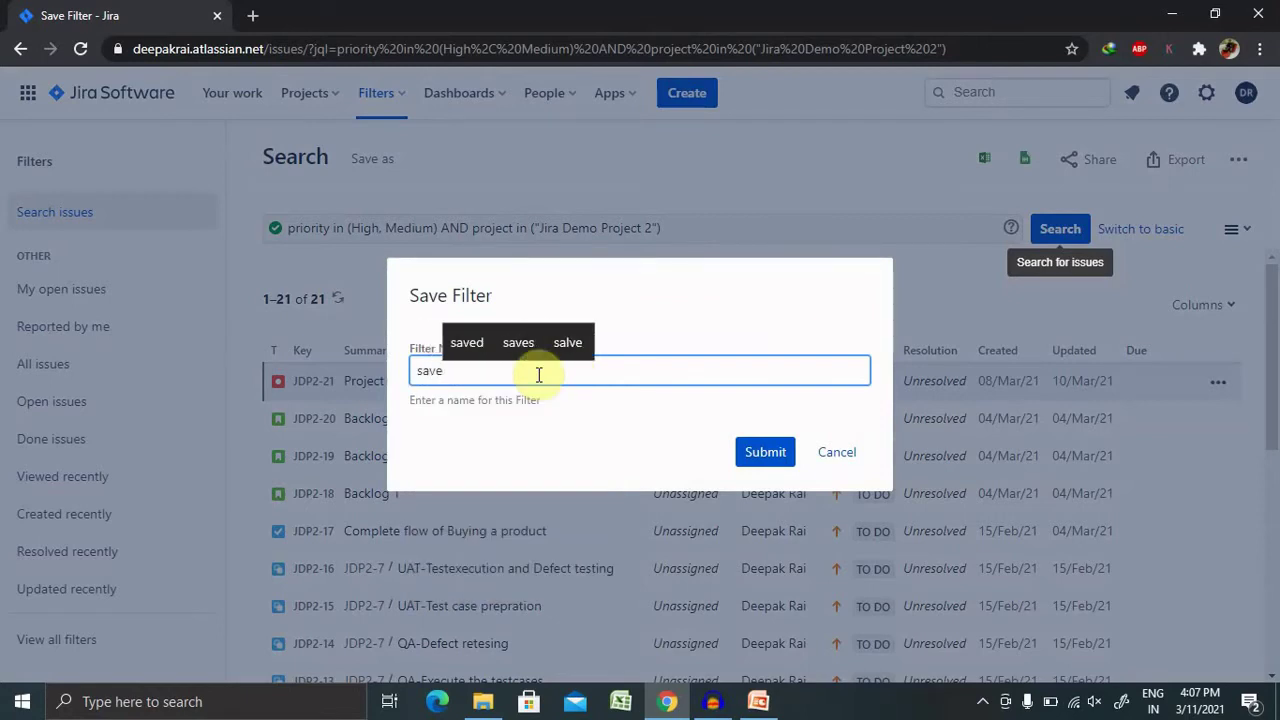
type("_JQL")
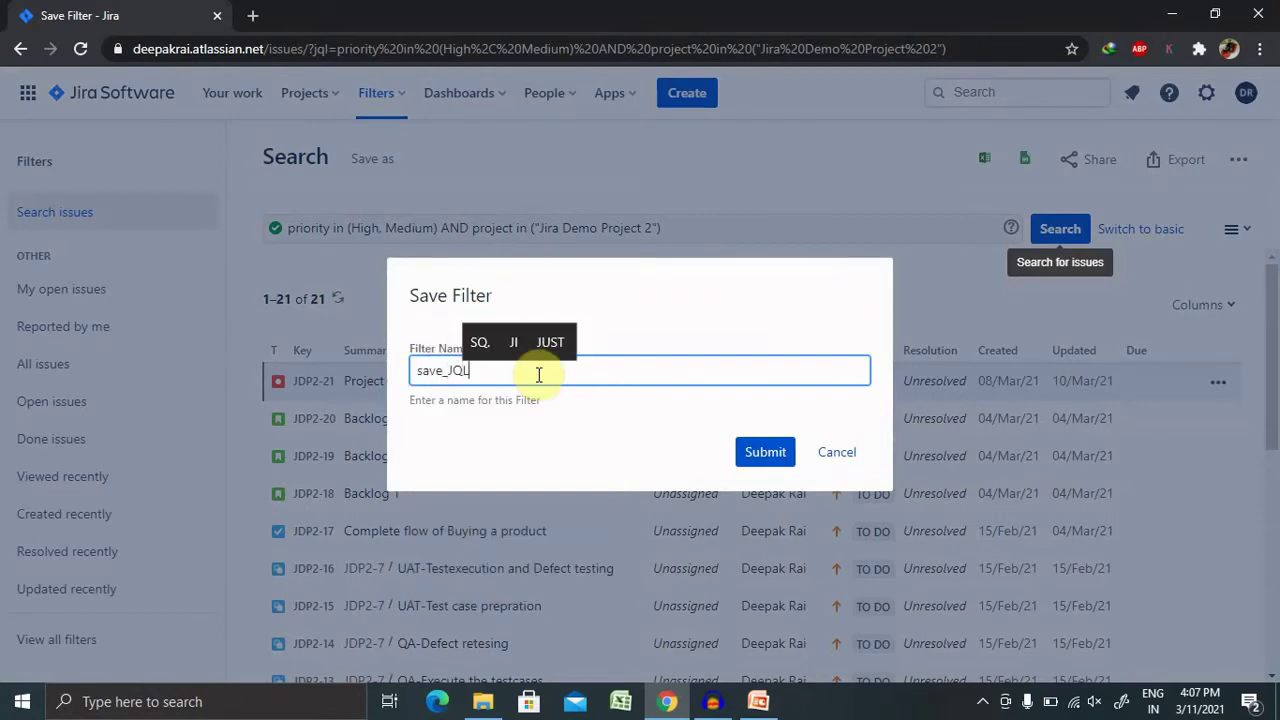
left_click(757, 457)
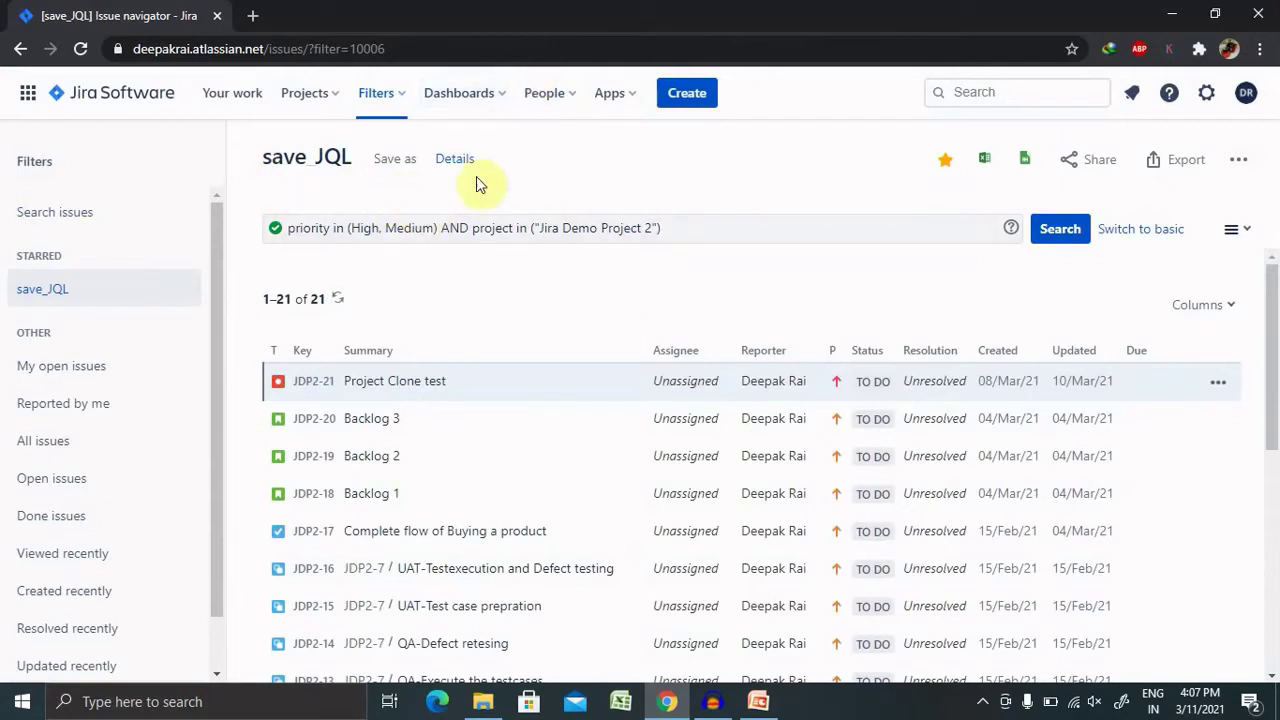
Check the recent filters for the saved save_JQL entry.
left_click(395, 103)
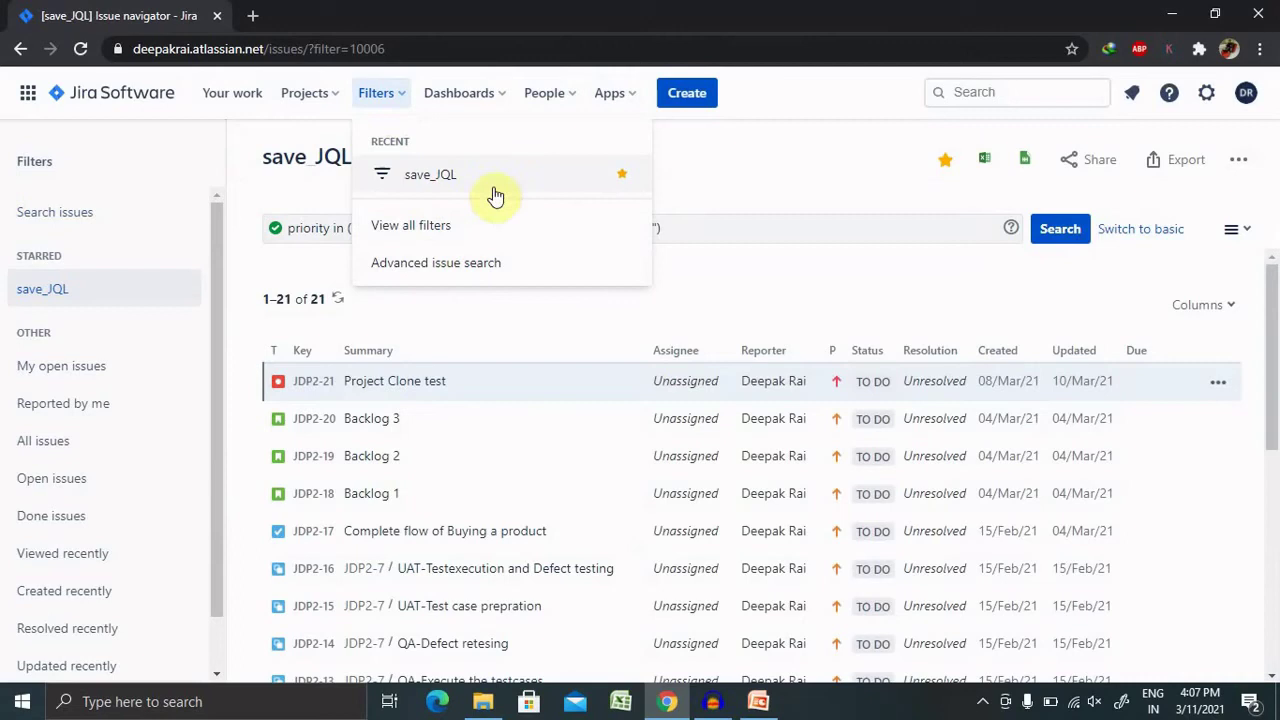
left_click(829, 185)
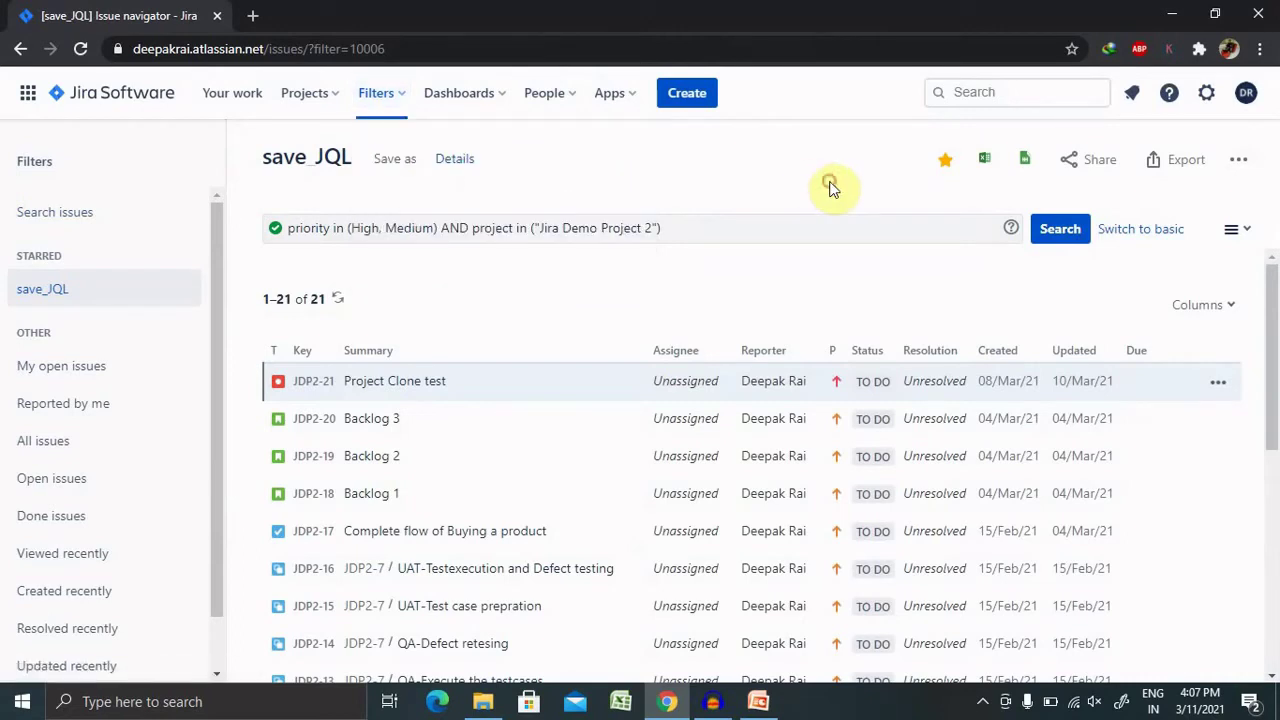
Unstar the save_JQL filter and star it again.
left_click(944, 162)
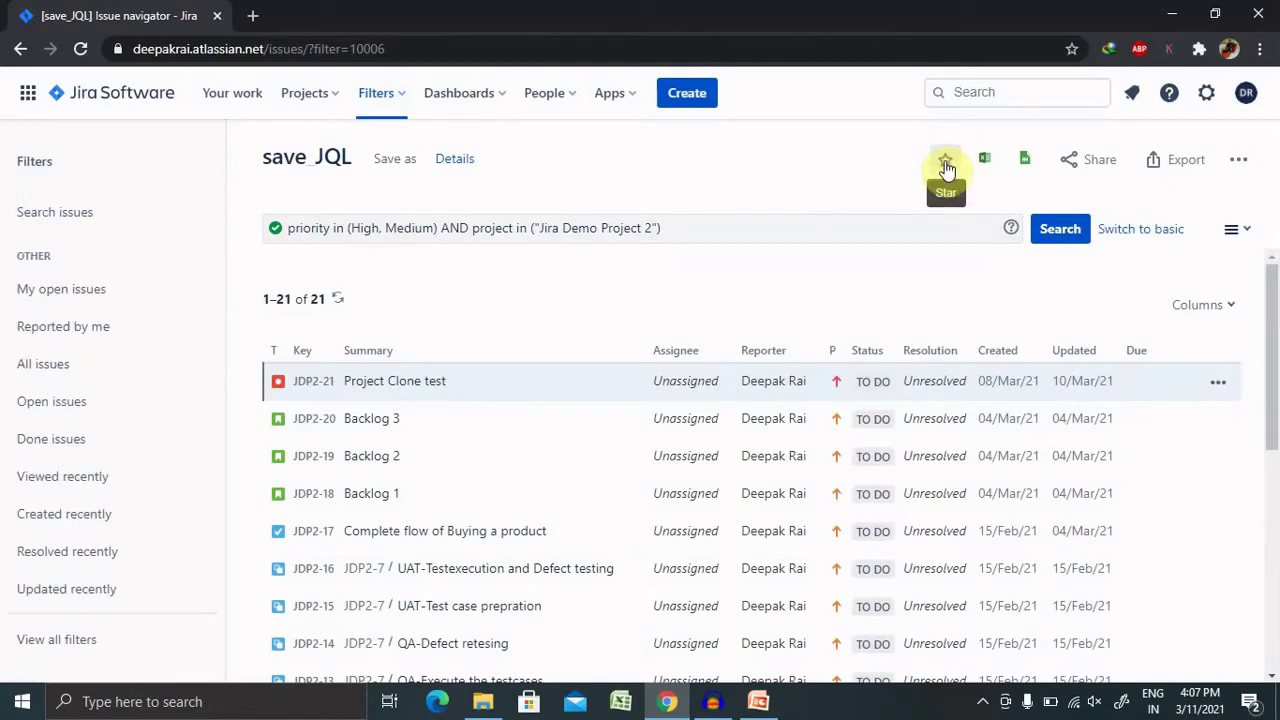
left_click(945, 163)
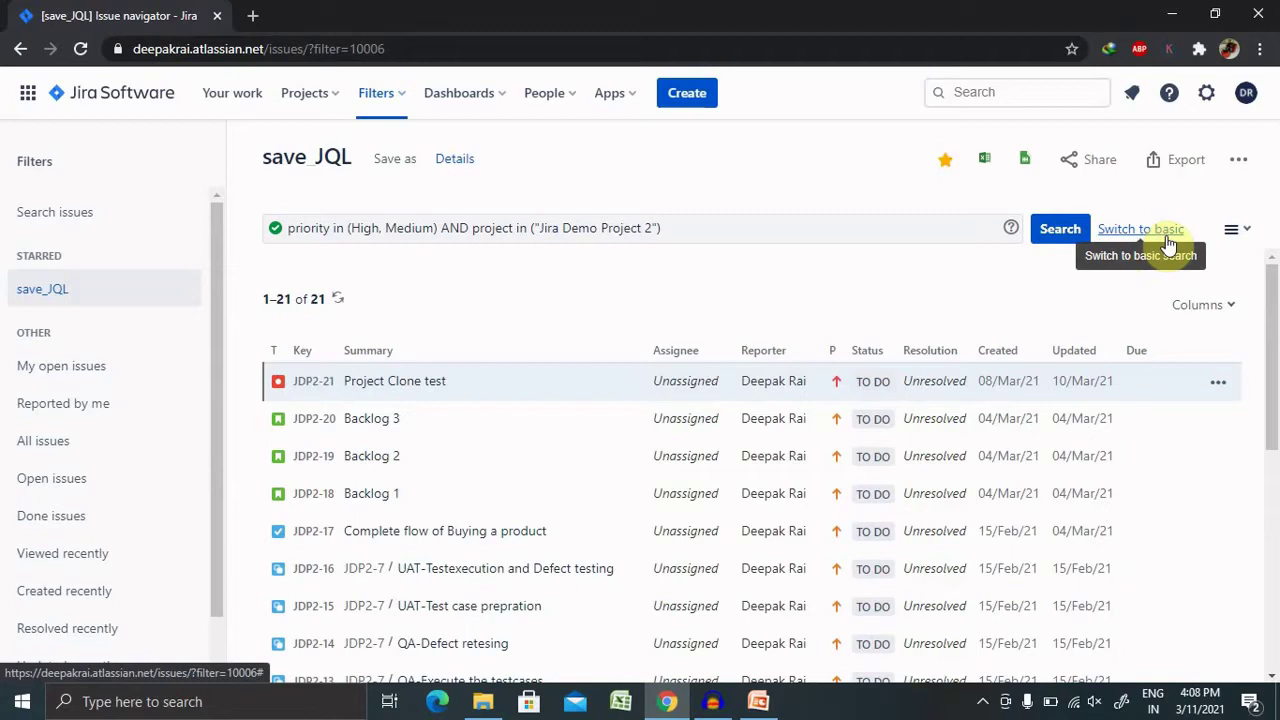
Examine the view options, sharing form and additional actions available for the save_JQL filter.
left_click(1250, 235)
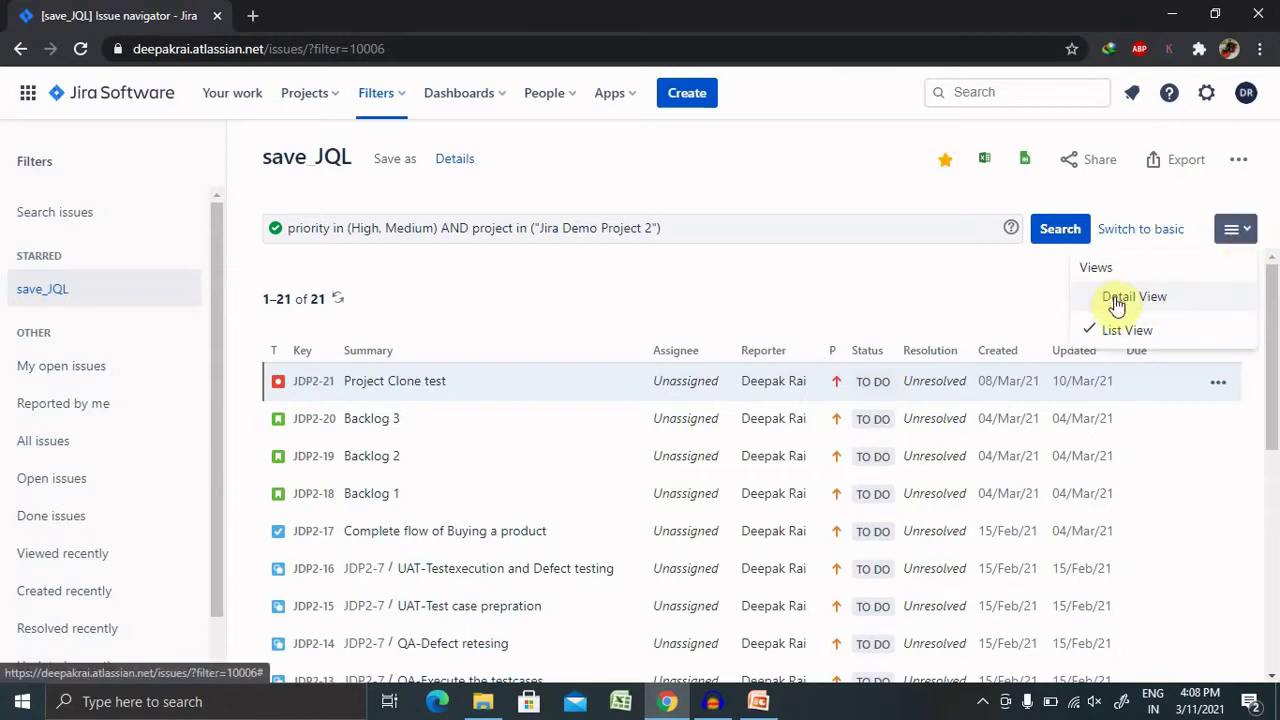
left_click(875, 282)
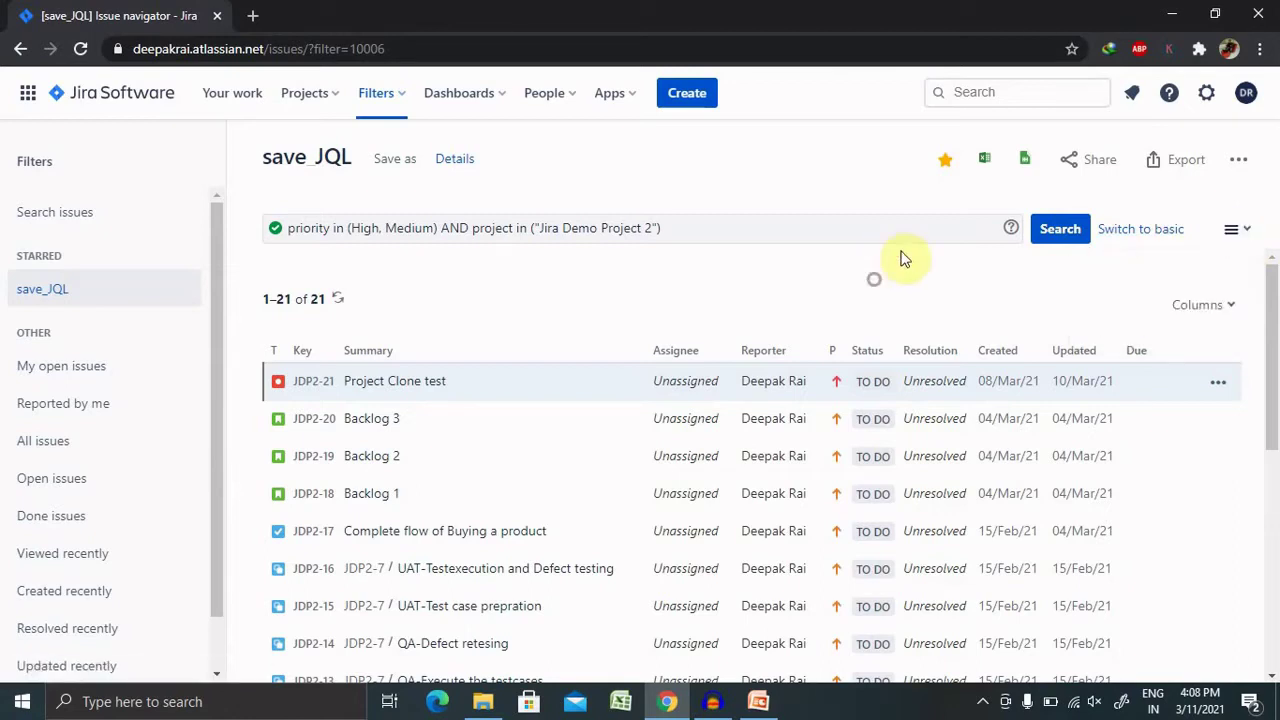
left_click(1088, 159)
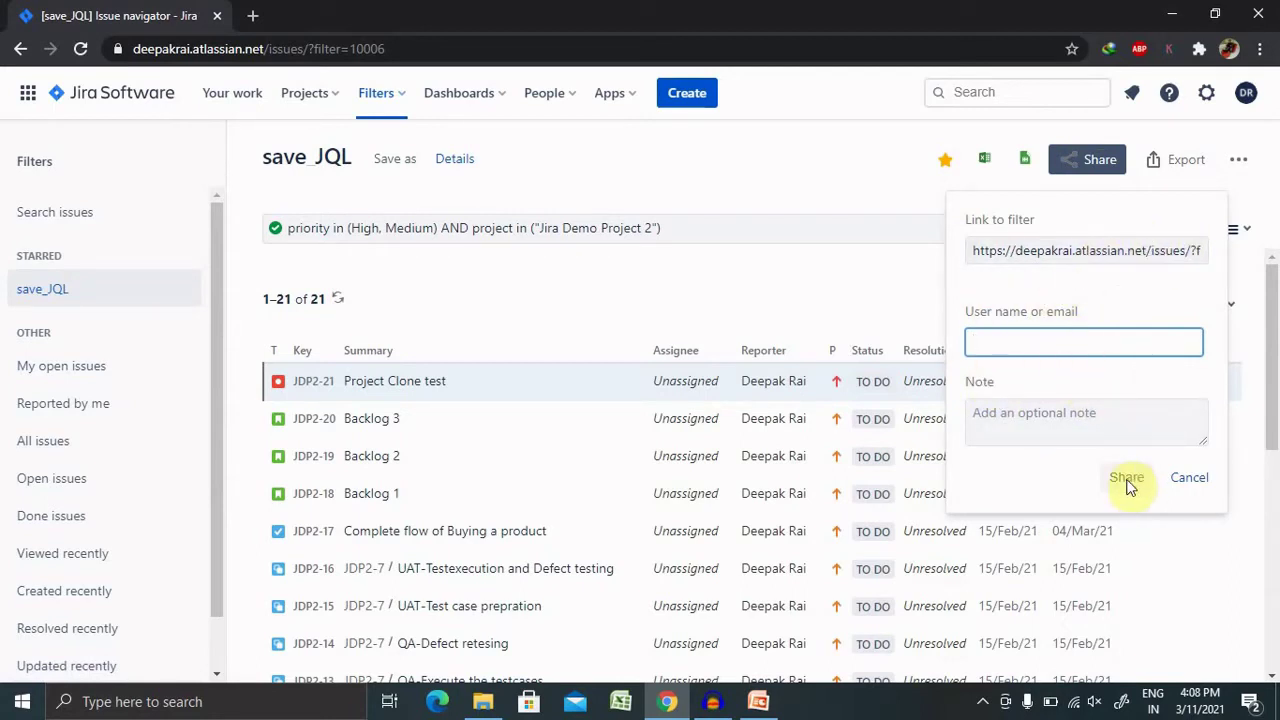
left_click(1189, 478)
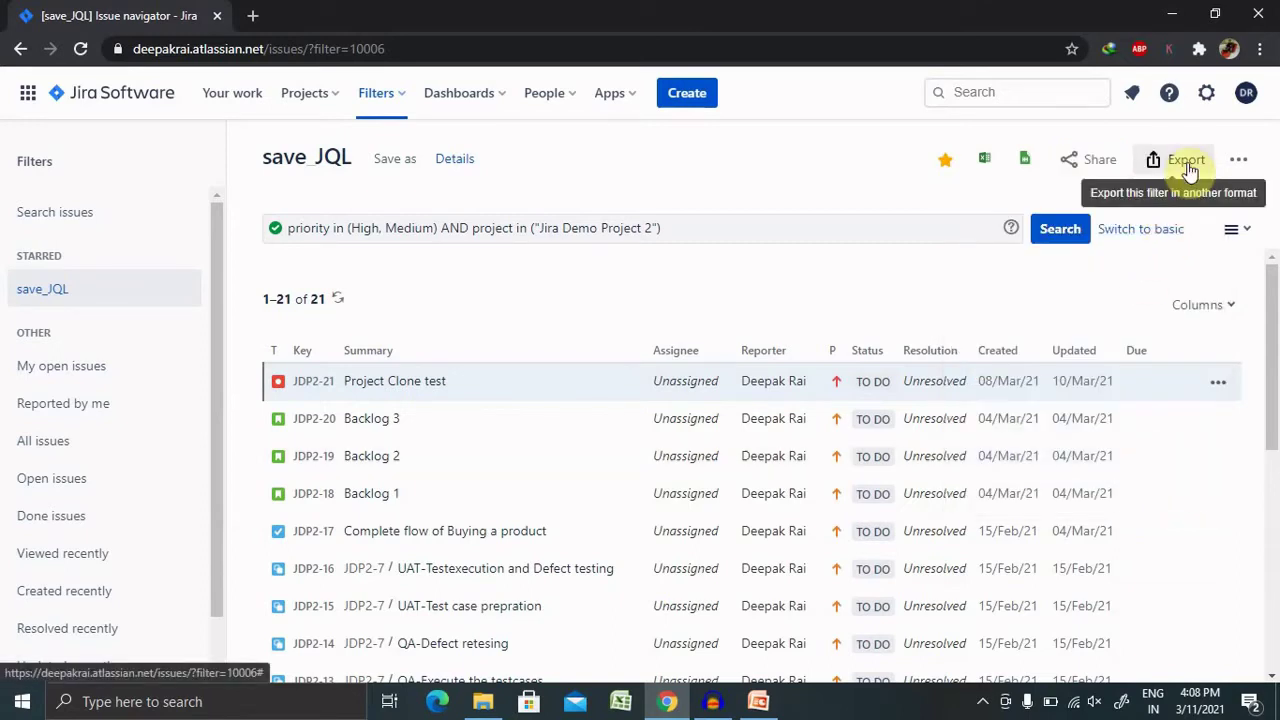
left_click(1240, 160)
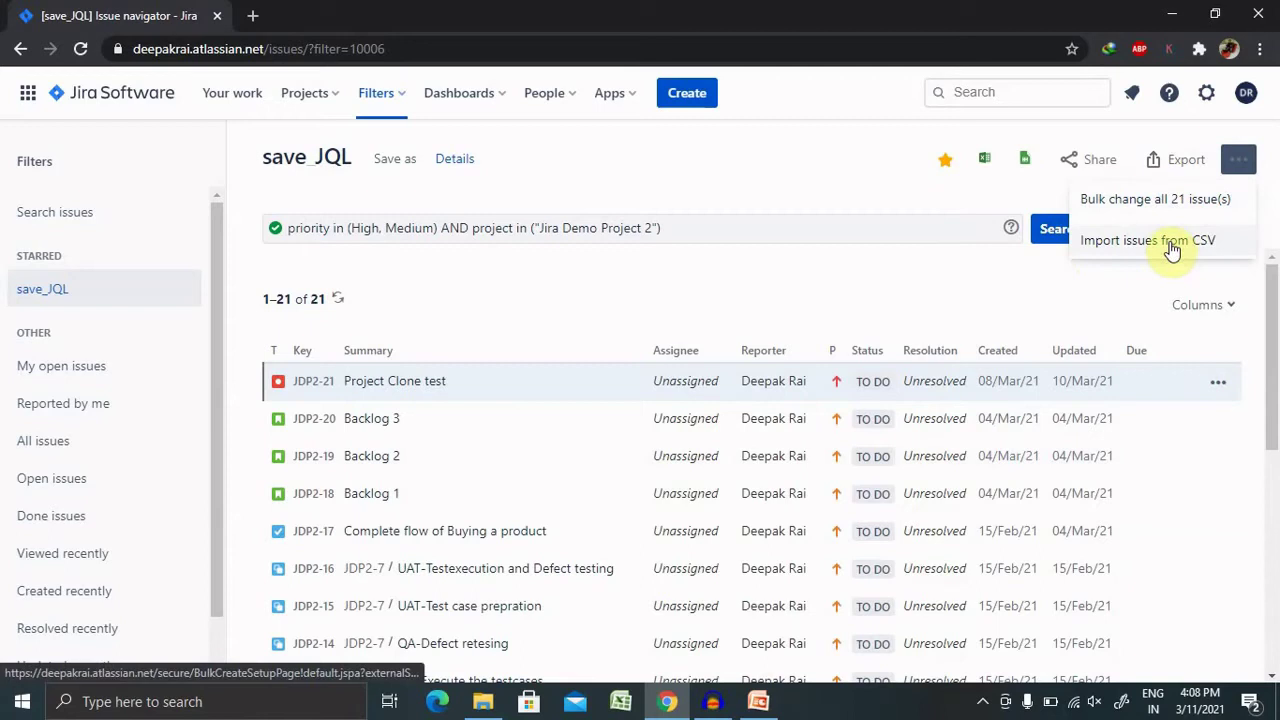
left_click(1020, 297)
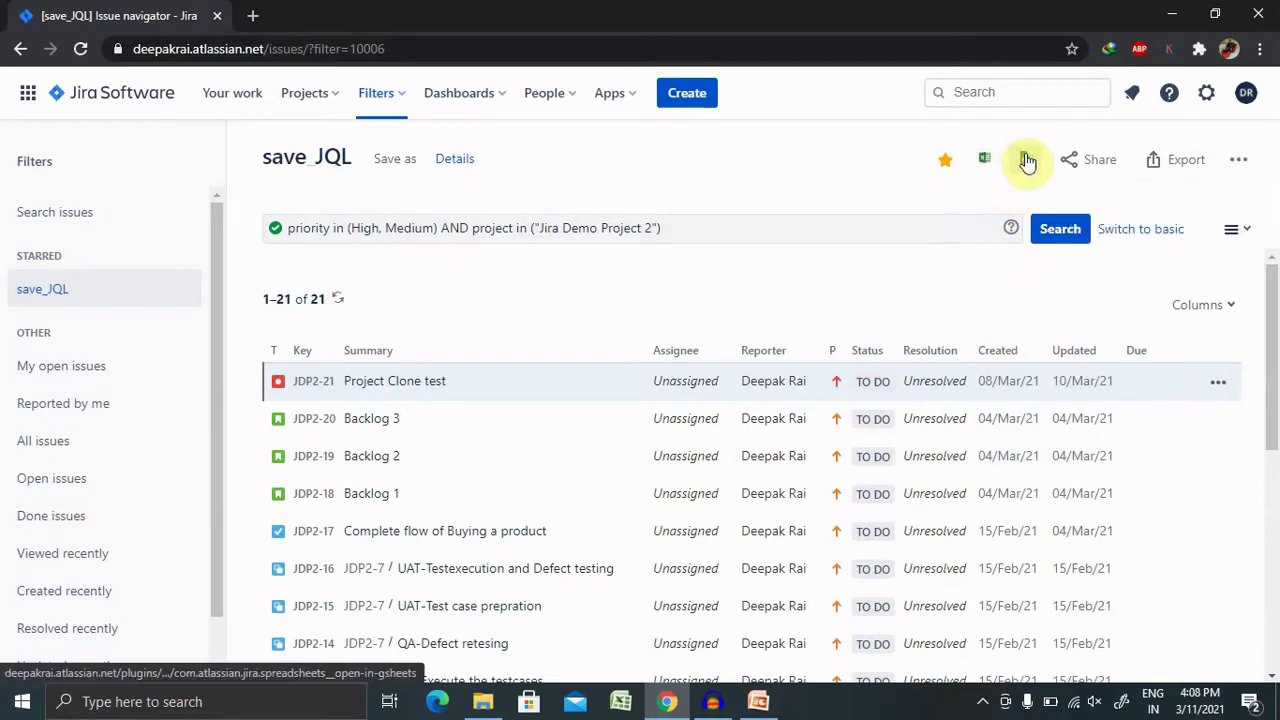
left_click(1027, 161)
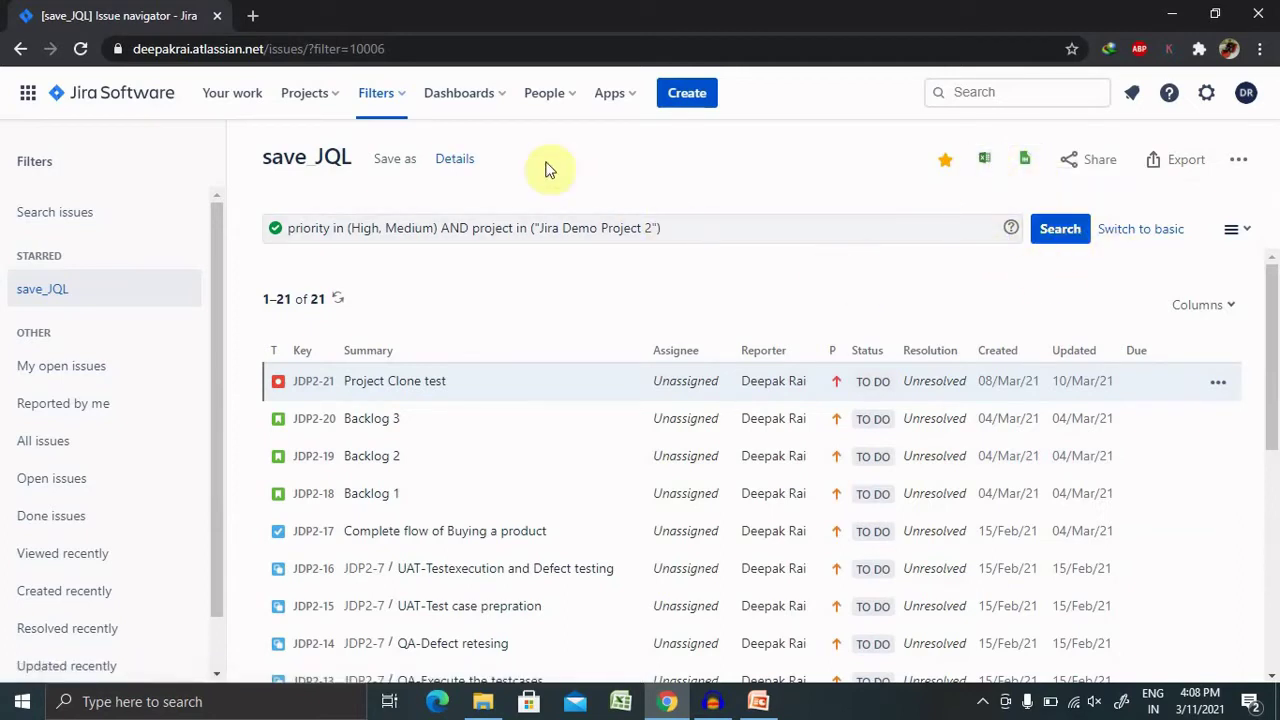
Review the save_JQL filter's ownership, permissions and subscriptions.
left_click(697, 229)
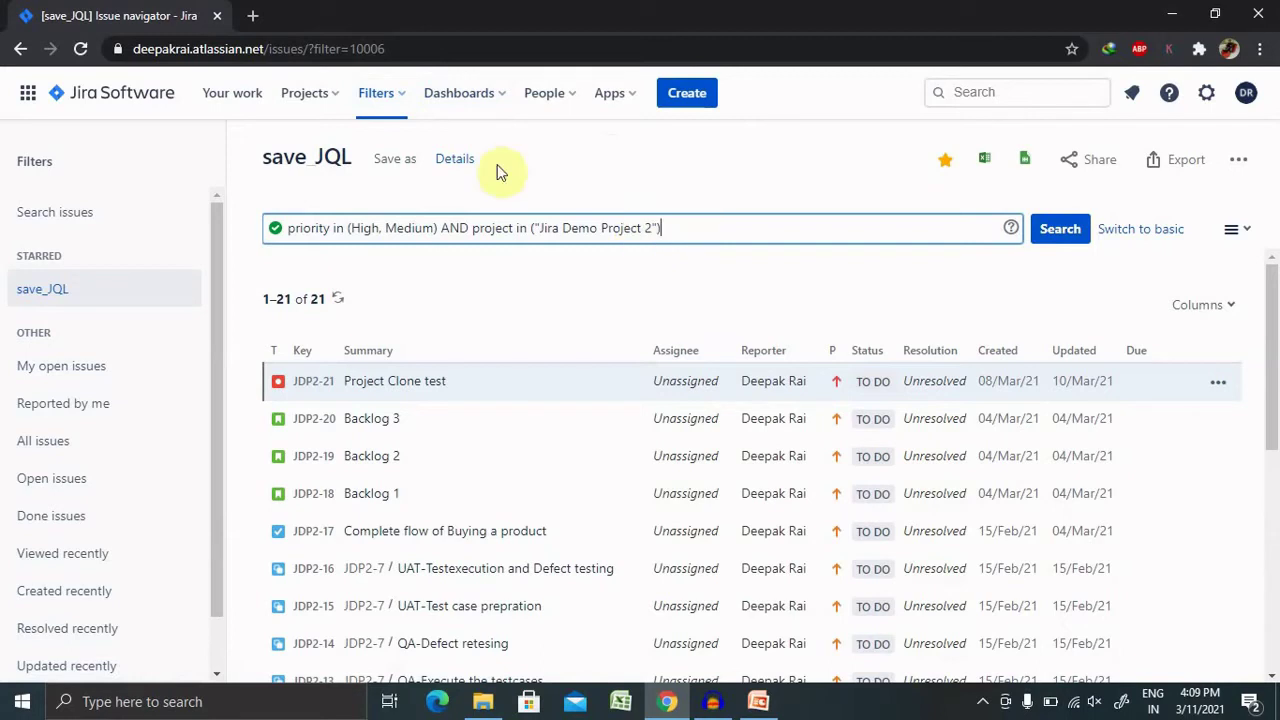
left_click(457, 163)
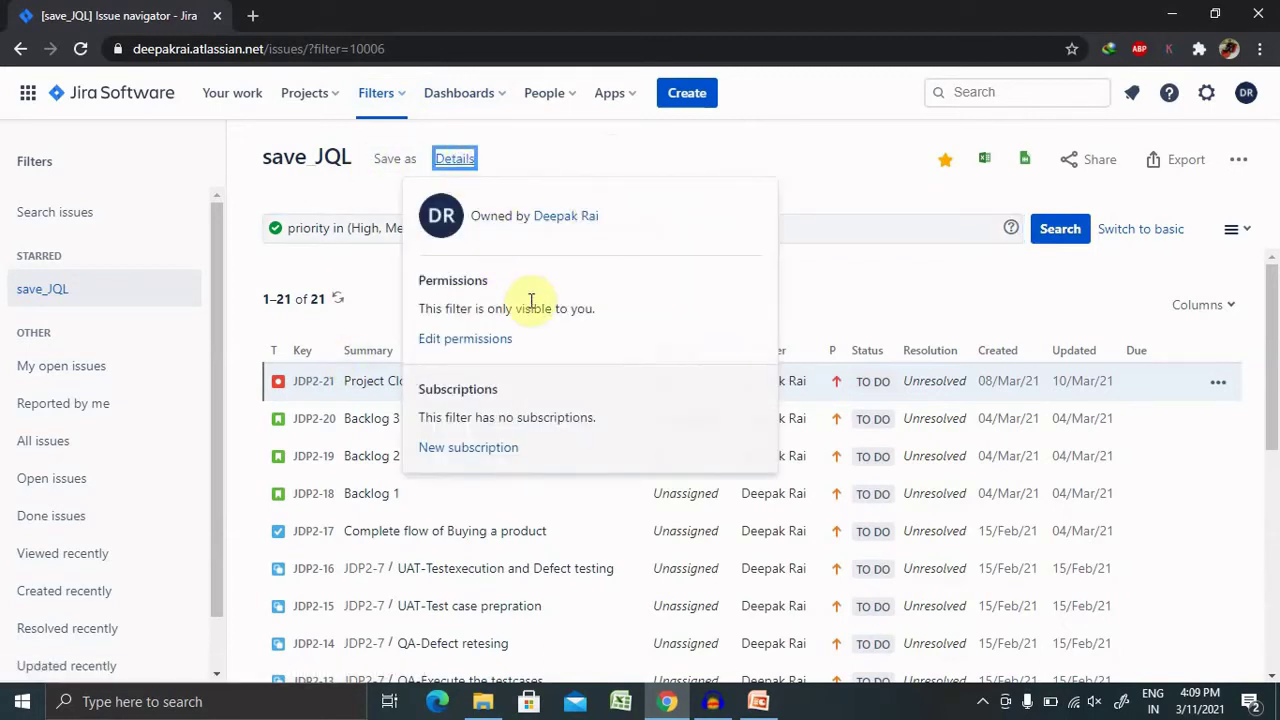
left_click(900, 287)
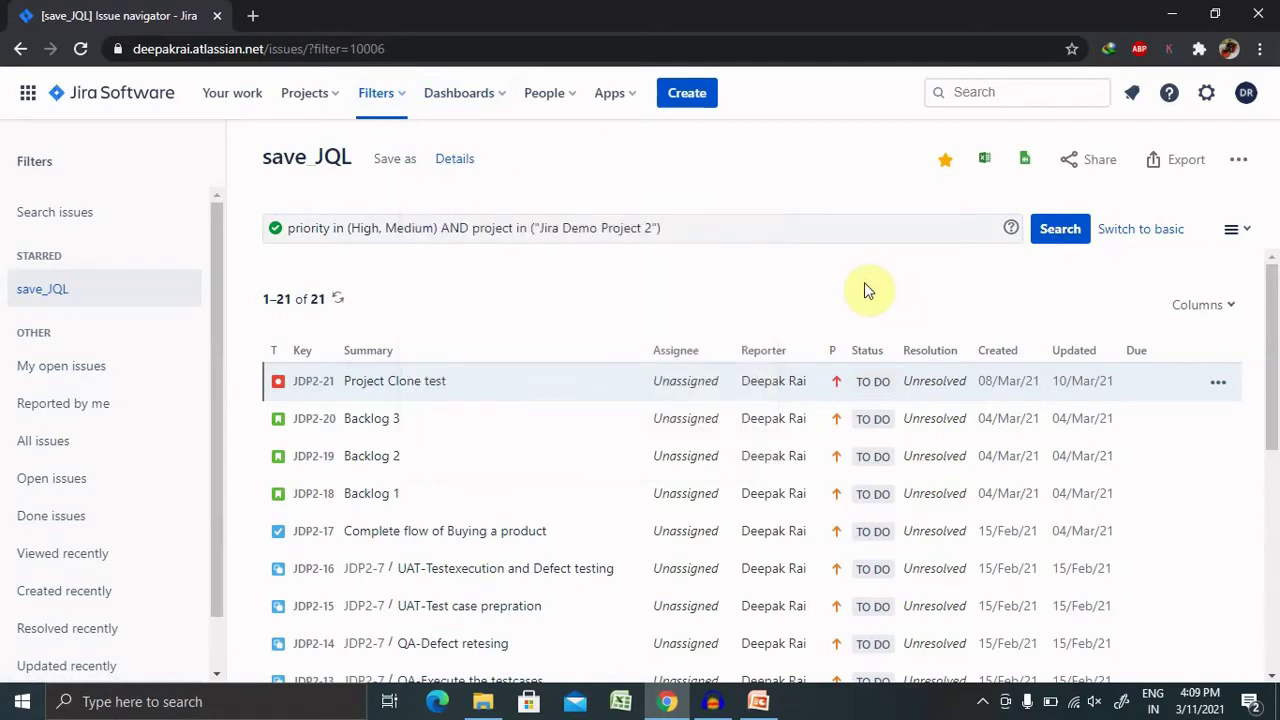
Go to the list of all issues and reopen the starred save_JQL filter from there.
left_click(967, 91)
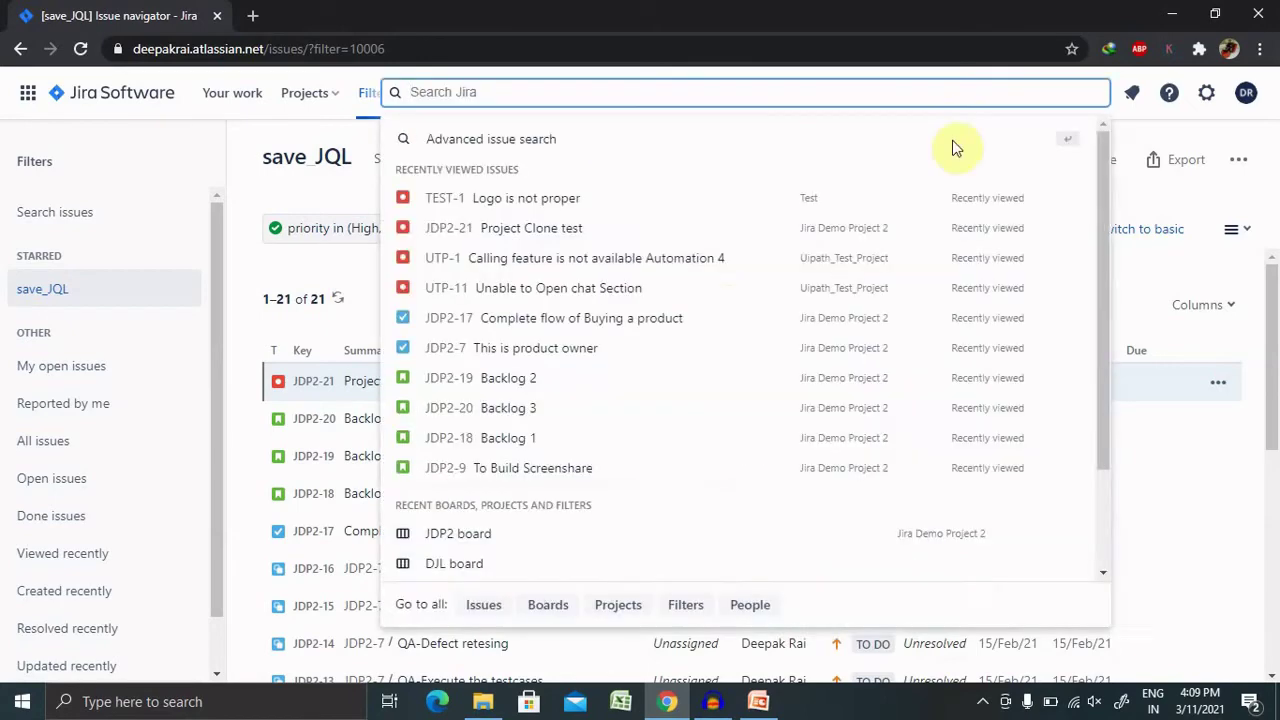
left_click(488, 606)
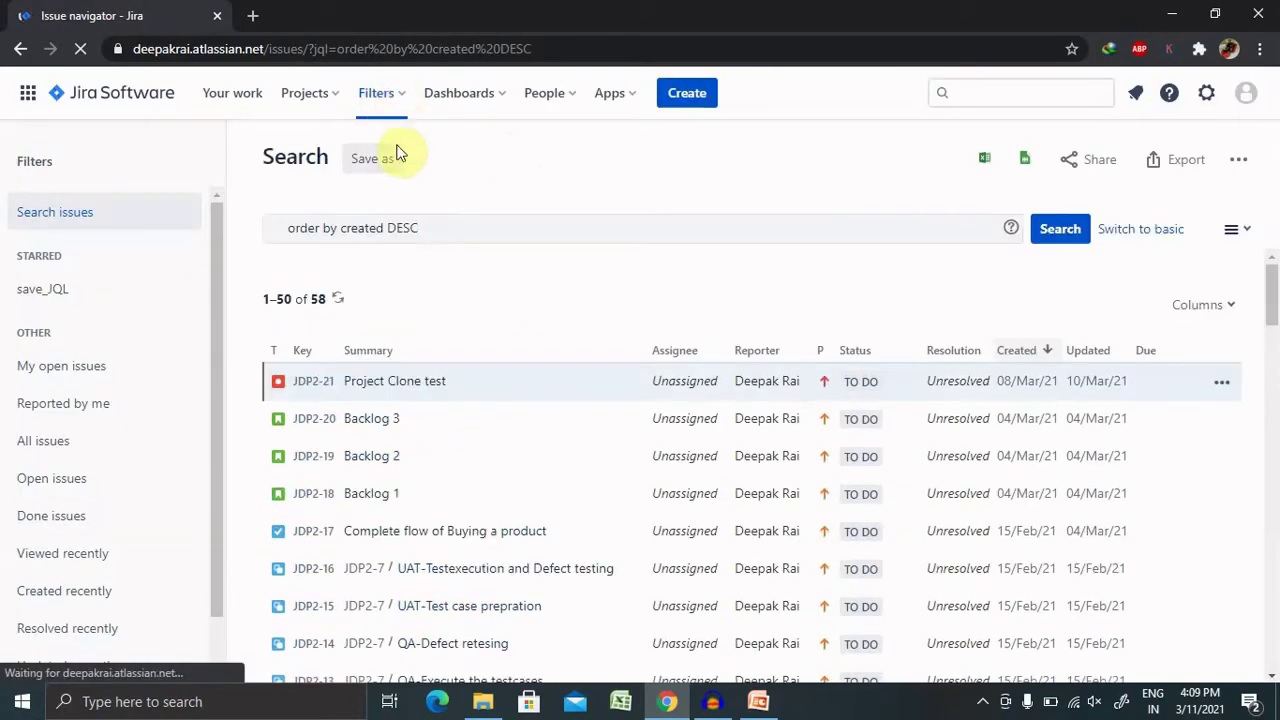
left_click(385, 96)
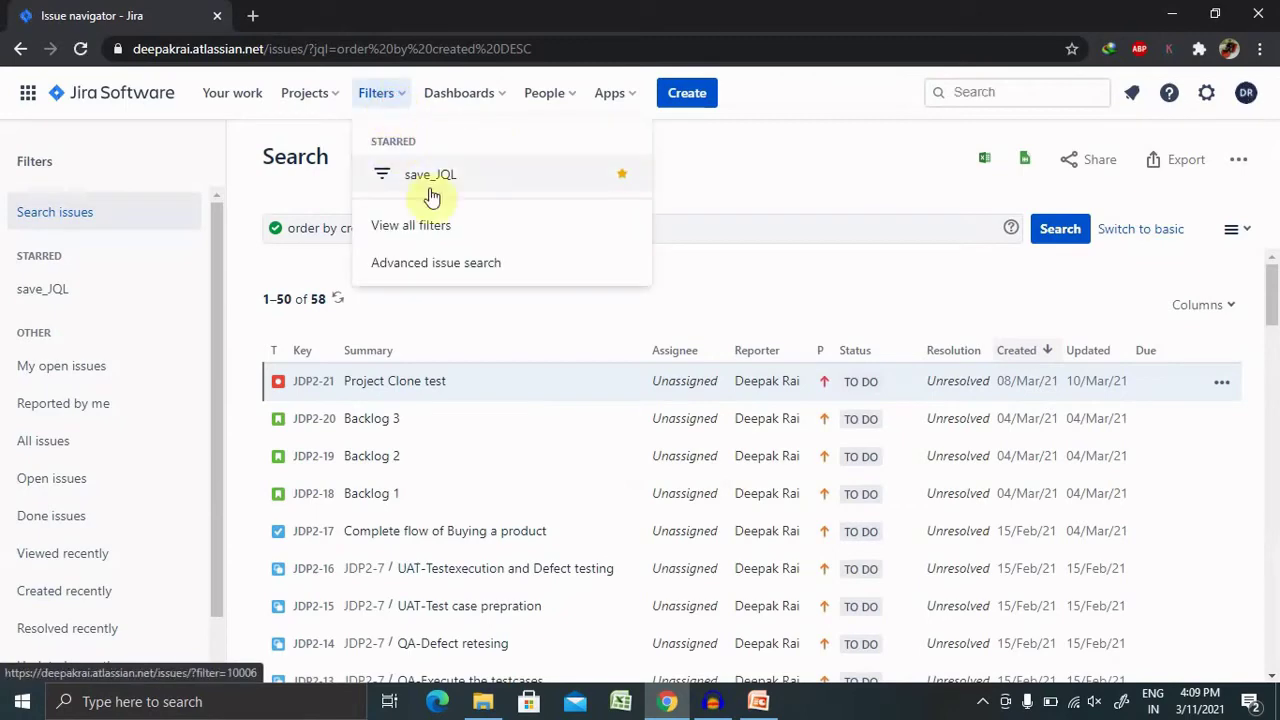
left_click(431, 190)
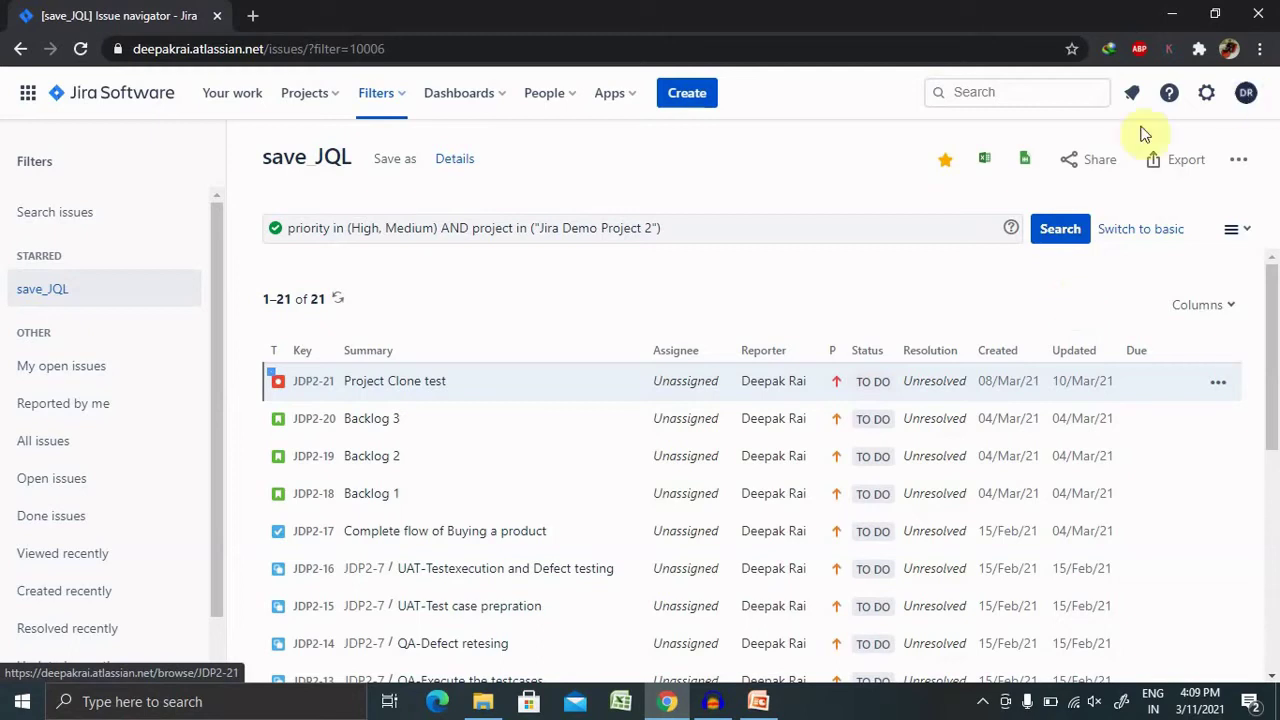
Using basic search, add the JIRA_Demo_Project (JDP) project to the save_JQL filter's criteria and save the updated filter.
left_click(1120, 232)
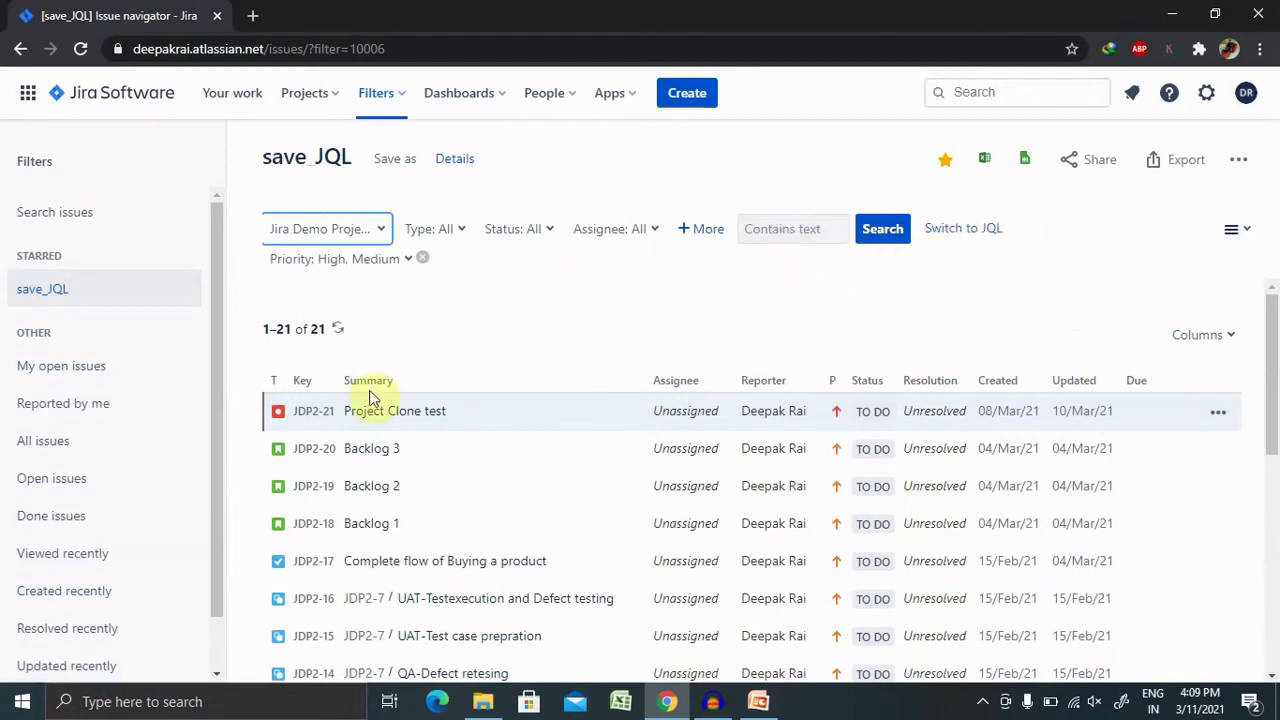
left_click(383, 232)
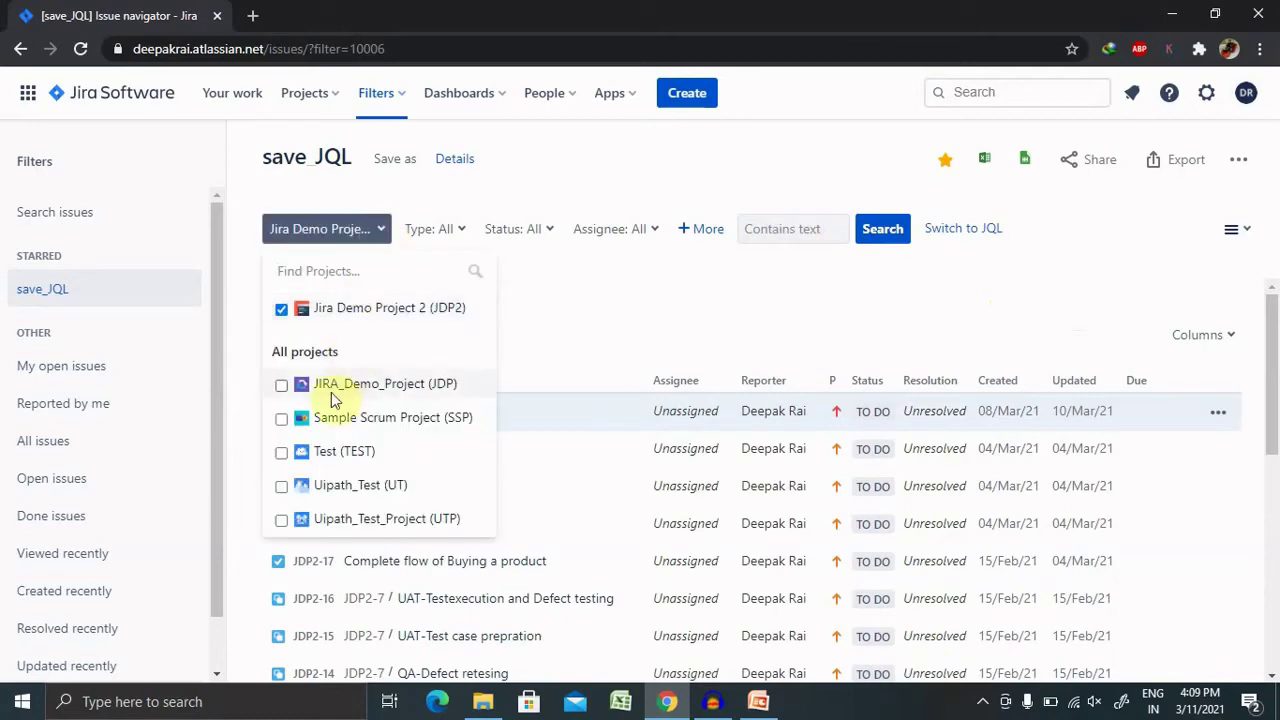
left_click(281, 384)
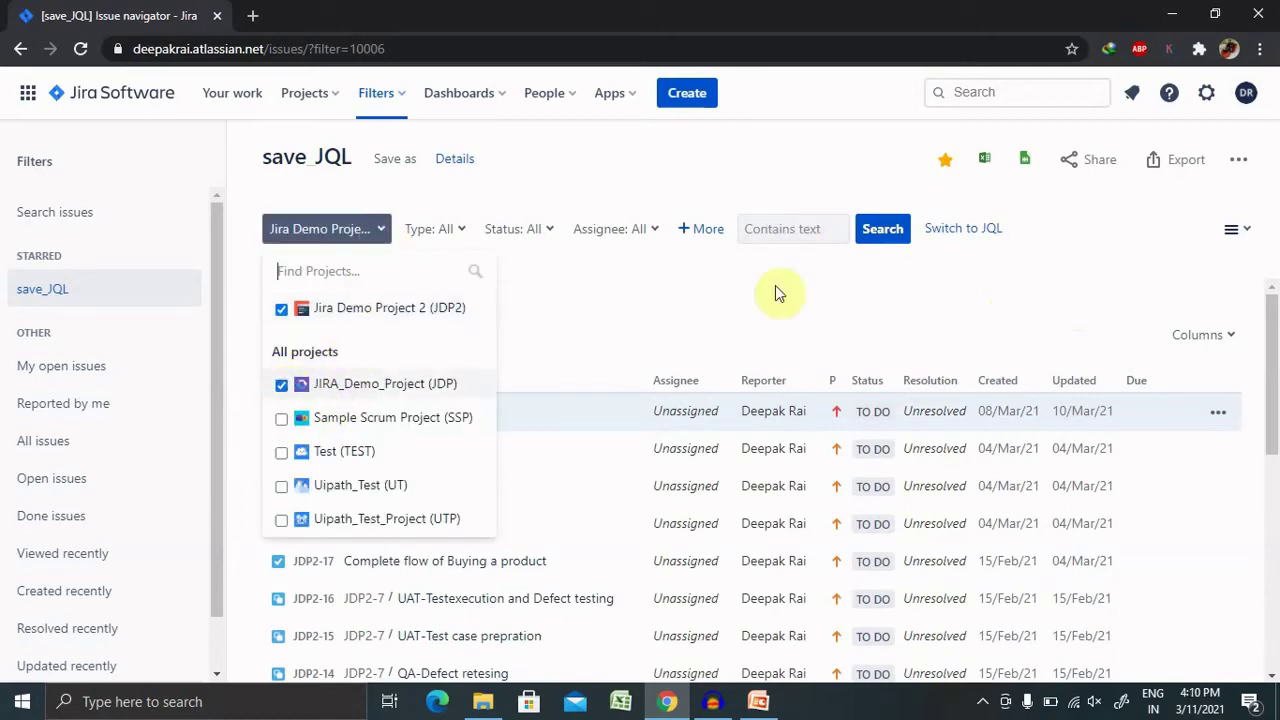
left_click(880, 228)
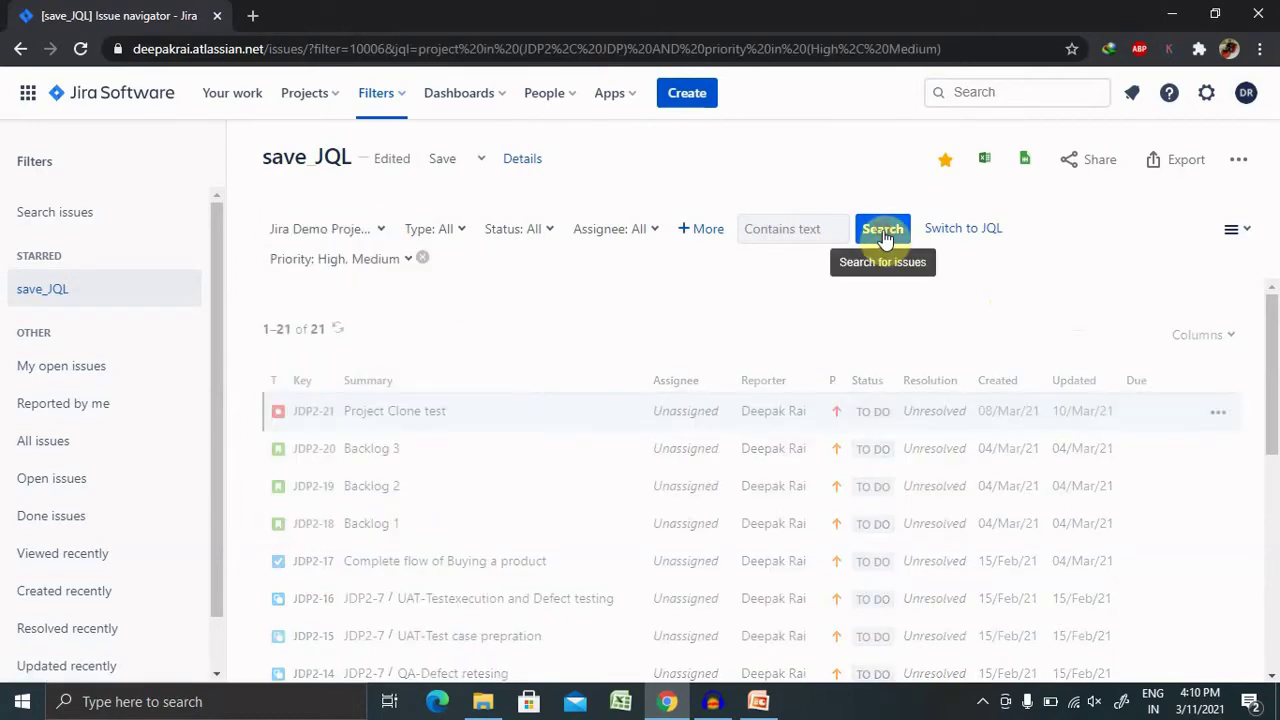
left_click(447, 168)
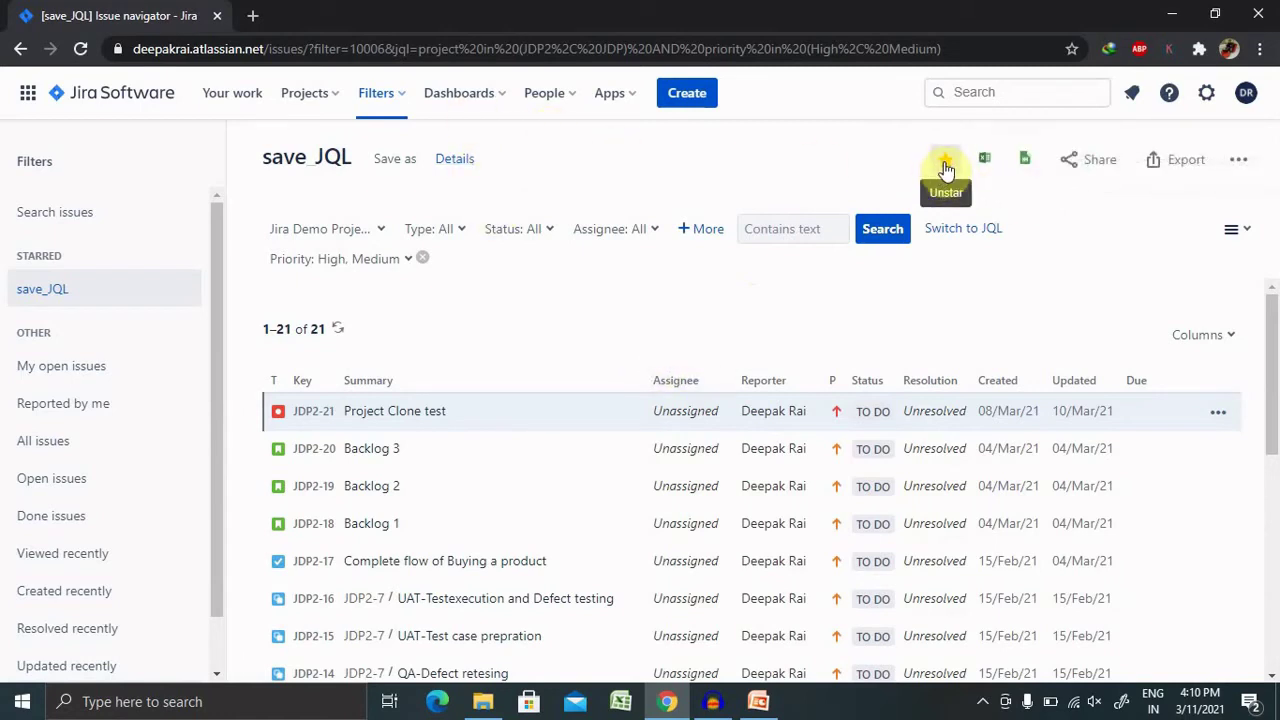
Reload the updated save_JQL filter from the starred filters.
left_click(396, 110)
left_click(384, 176)
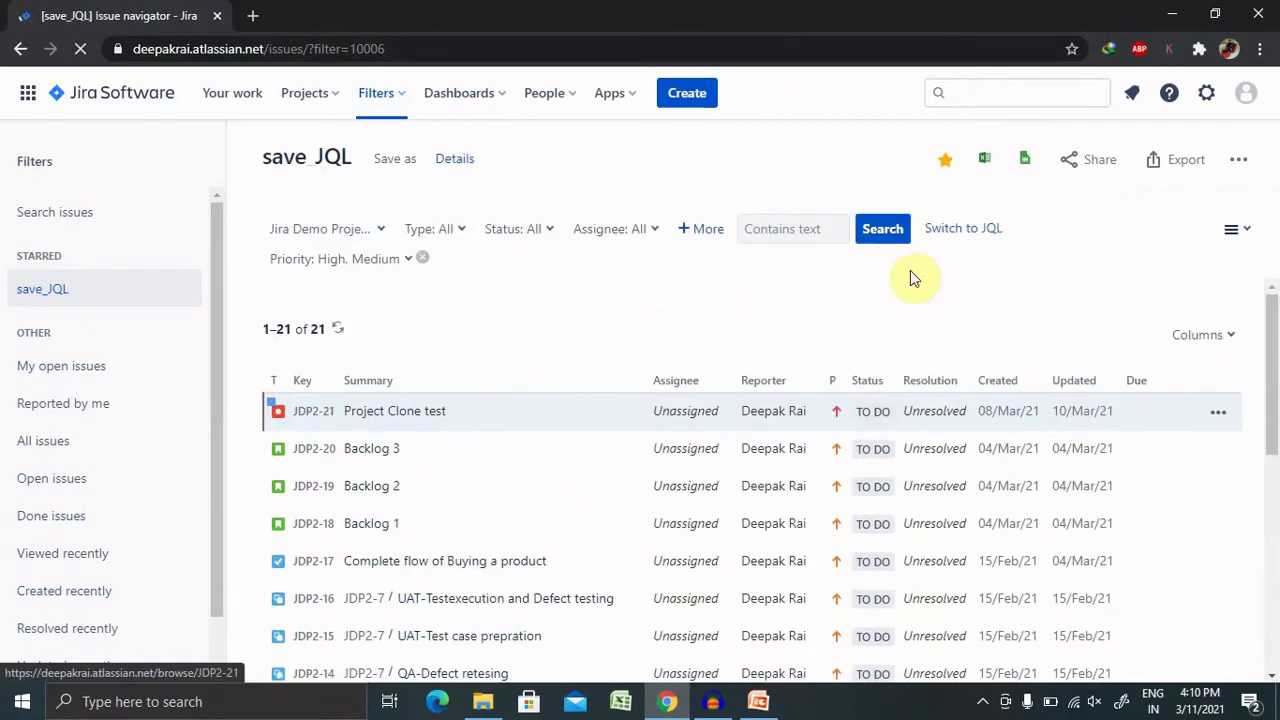
Review the available results layouts and the additional search criteria for the save_JQL filter.
left_click(1246, 240)
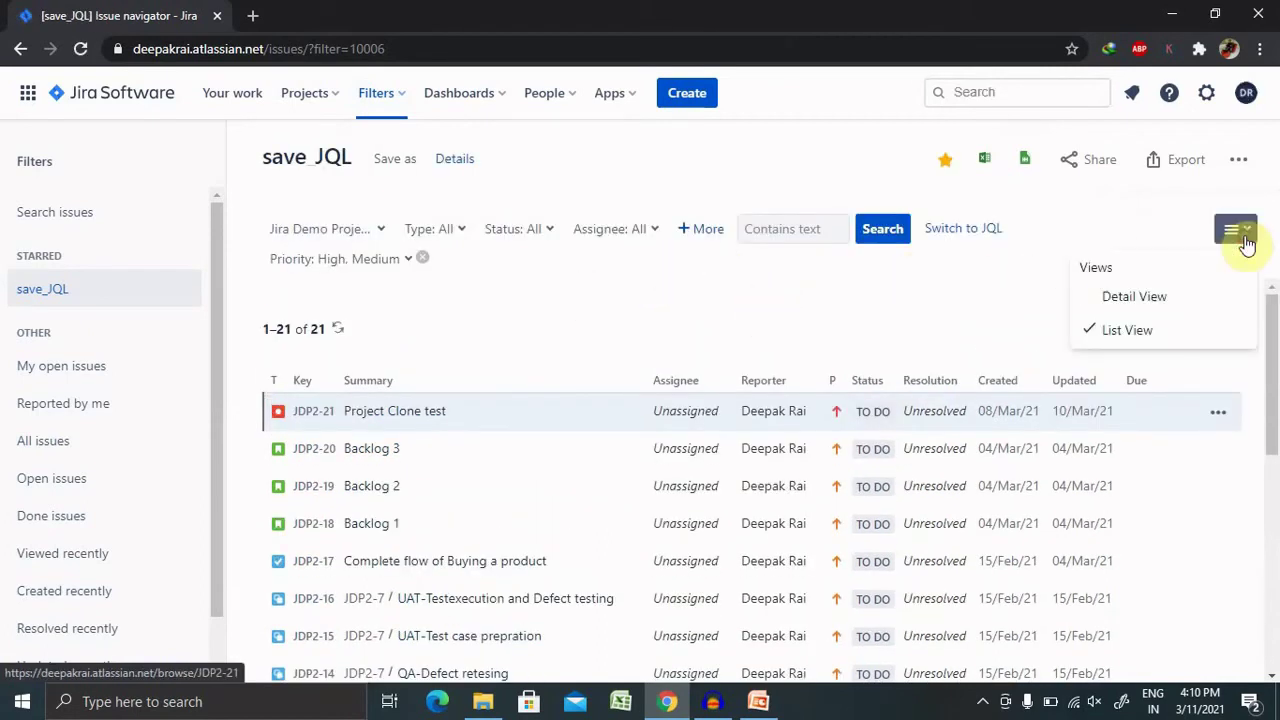
left_click(937, 299)
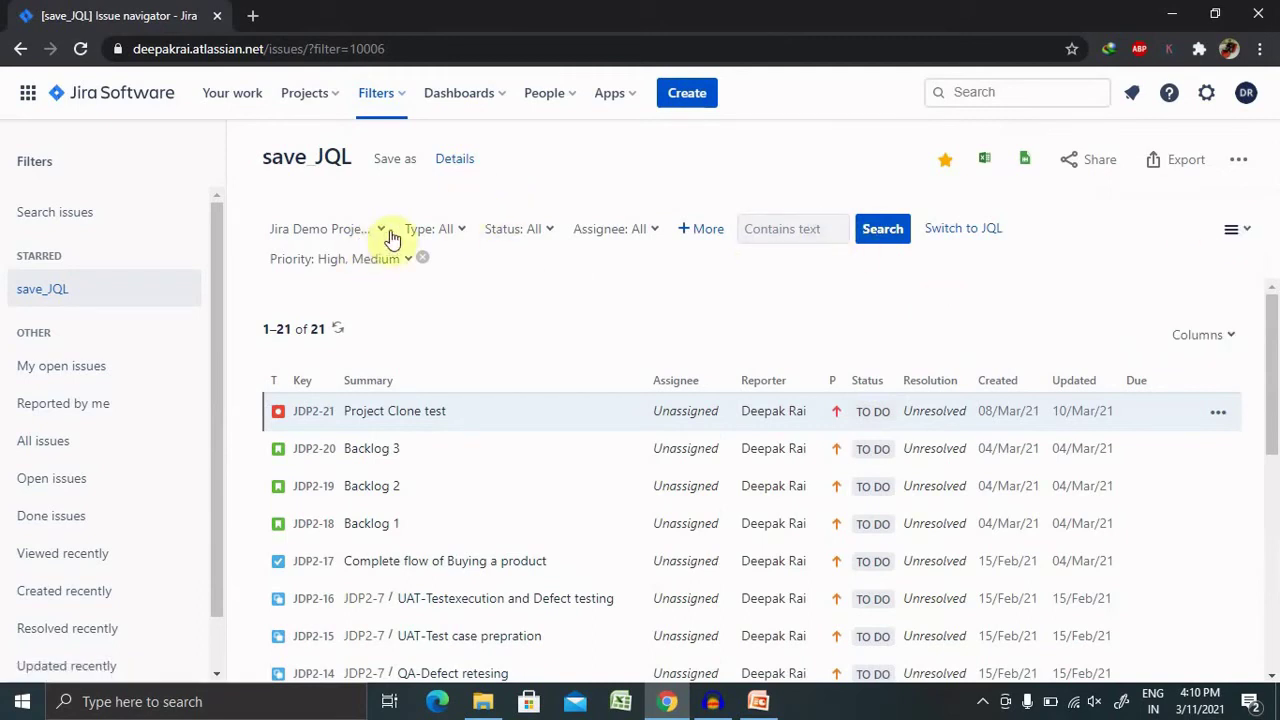
left_click(683, 232)
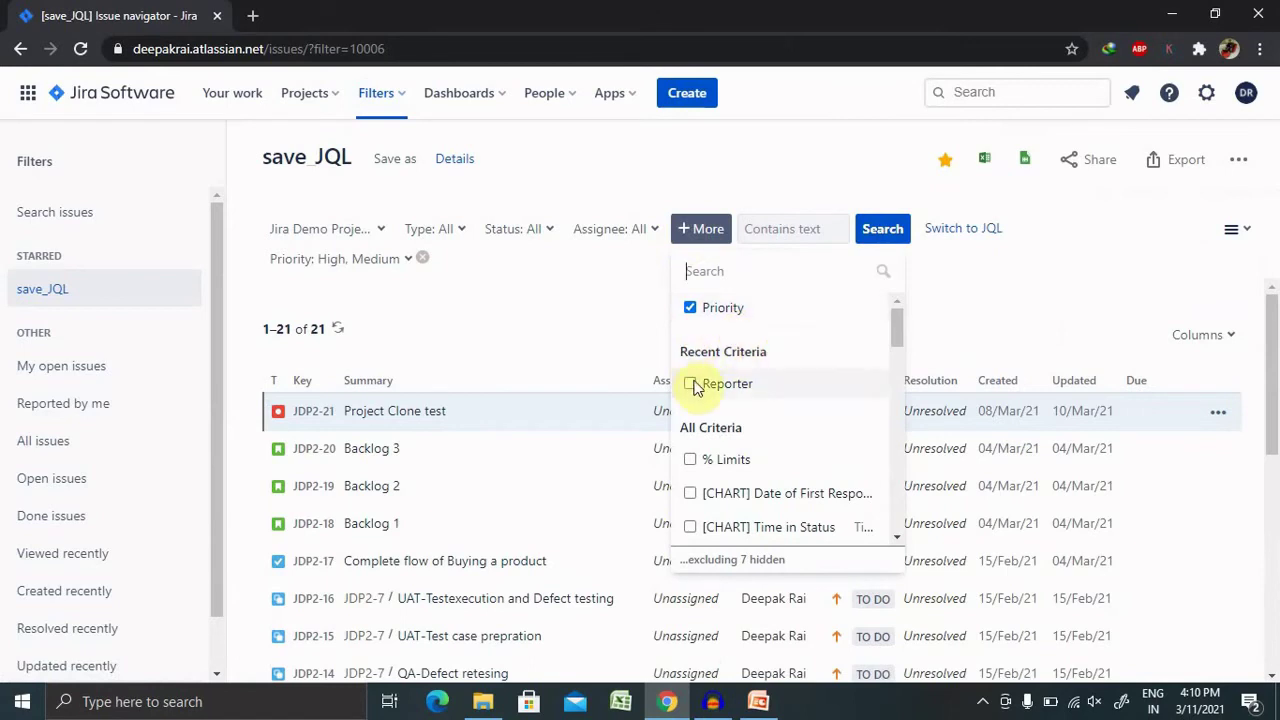
left_click(626, 322)
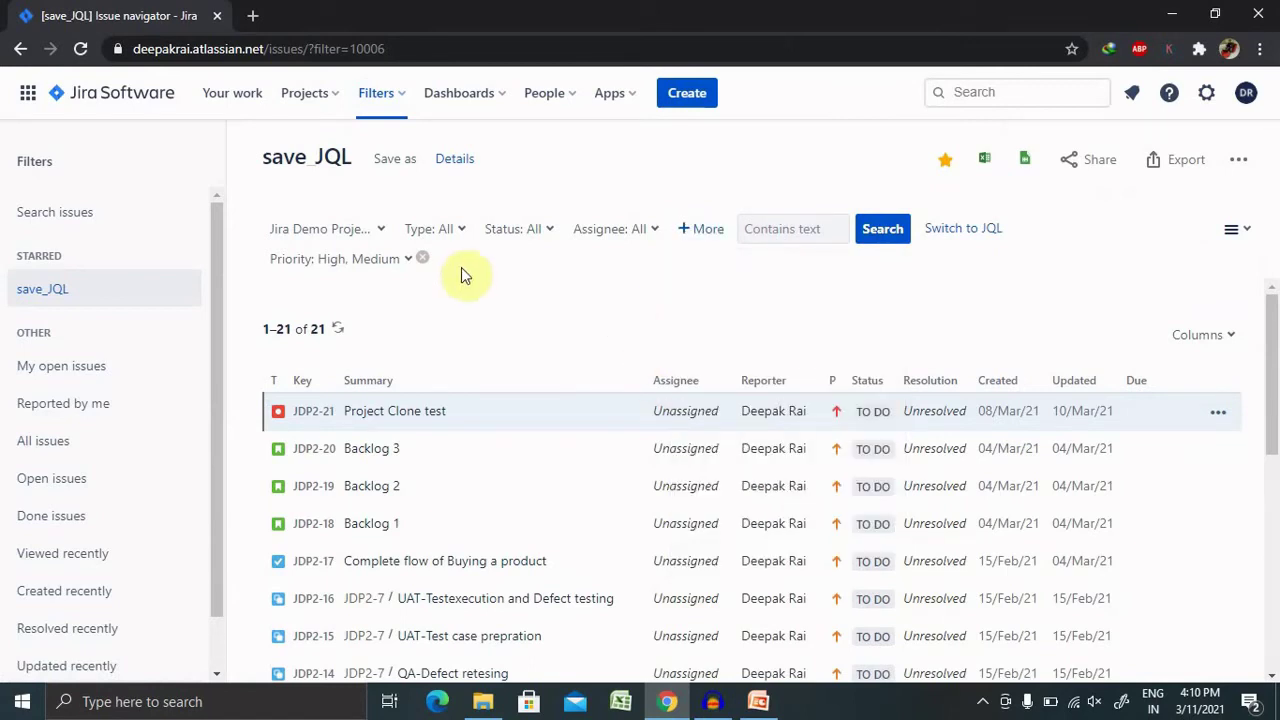
Show the save_JQL filter's criteria as a JQL query, remove the filter from the starred ones, and check the Filters list.
left_click(985, 236)
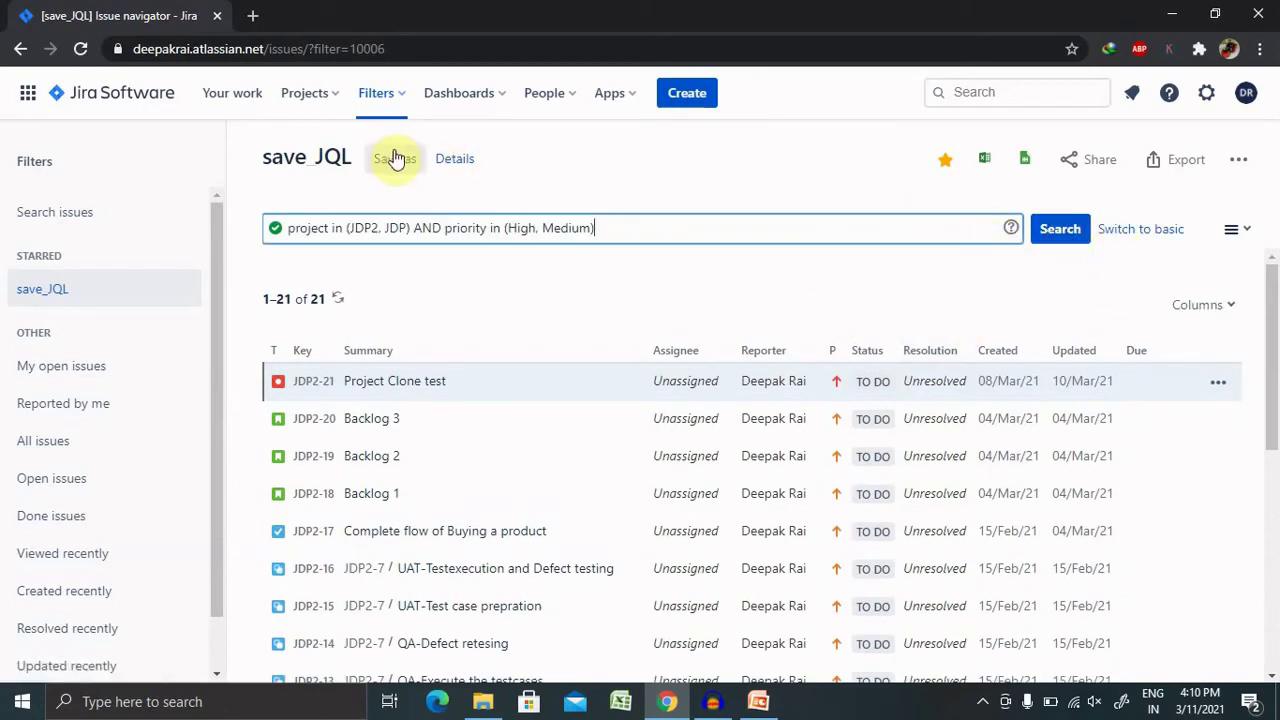
left_click(397, 93)
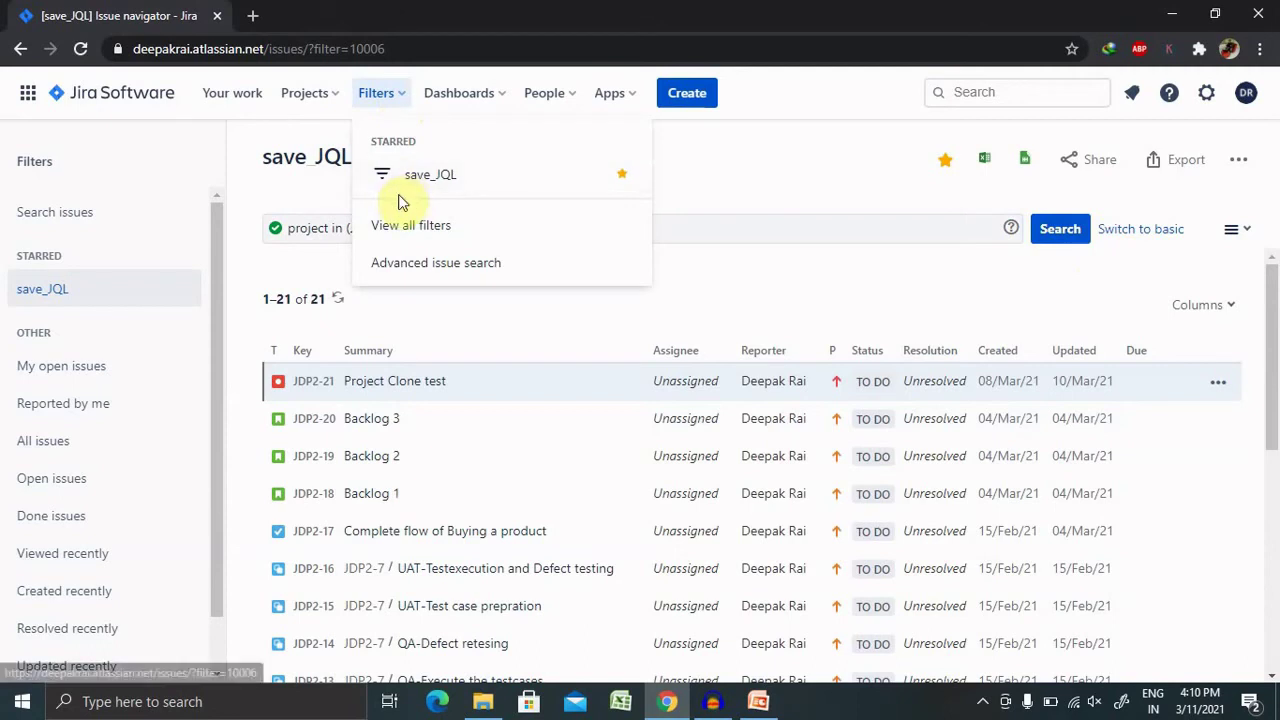
left_click(948, 162)
left_click(829, 171)
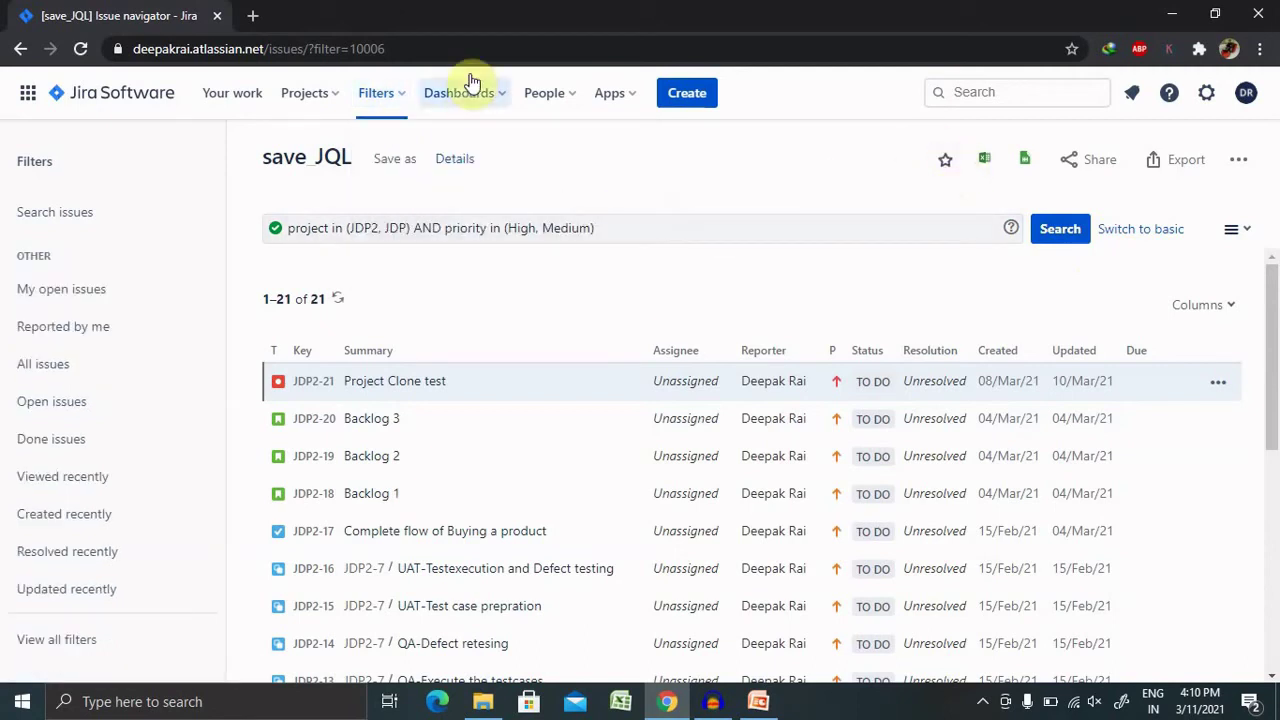
left_click(405, 100)
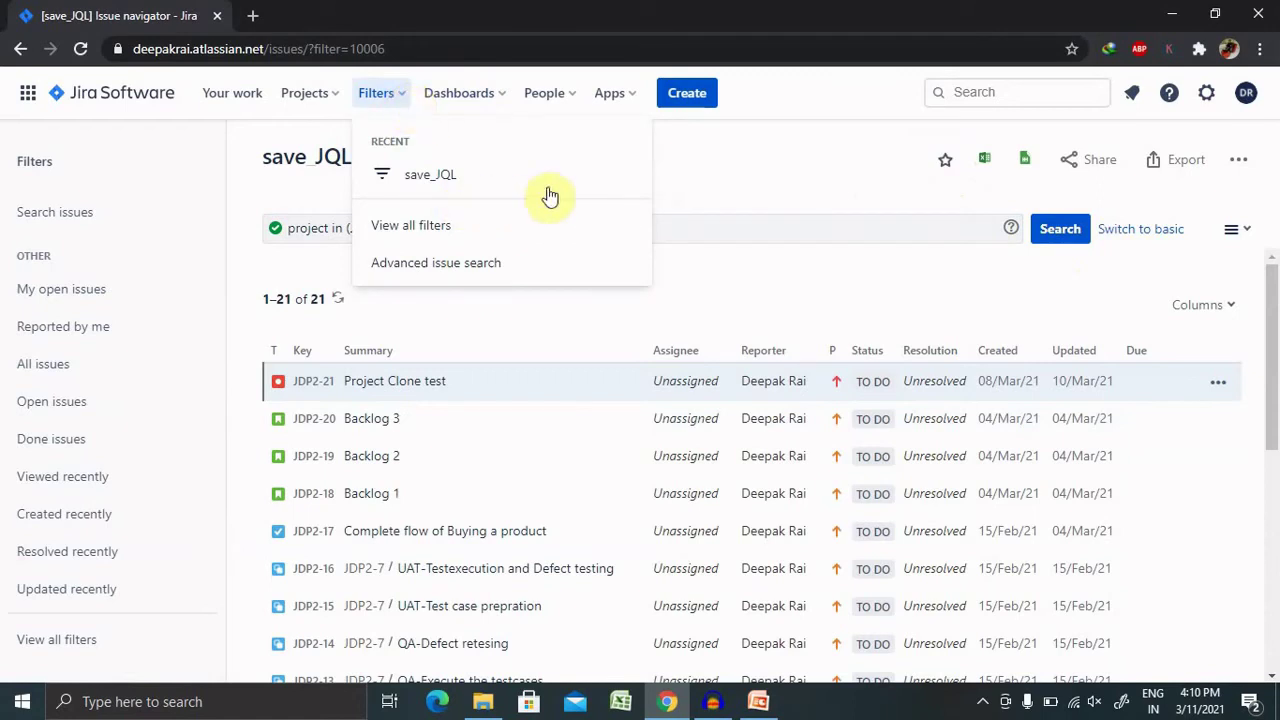
left_click(815, 175)
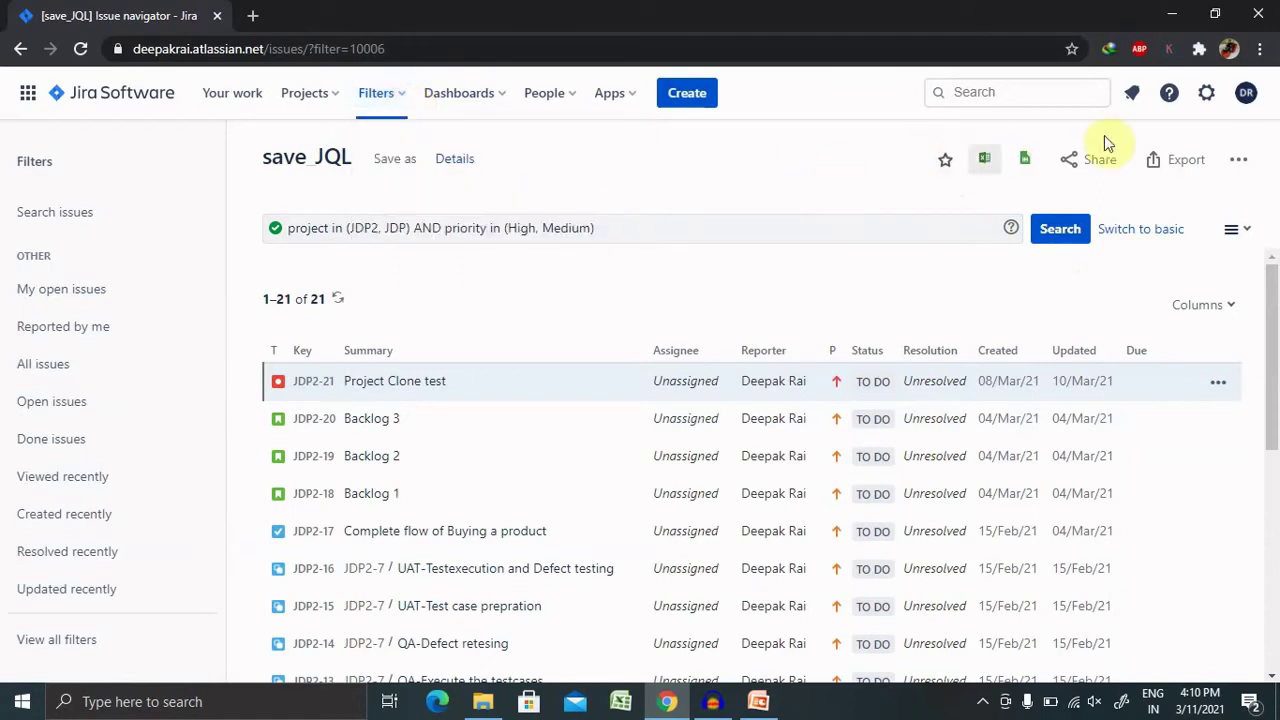
Check the additional bulk change and import actions for the save_JQL results, and go to the overview of all filters.
left_click(1238, 160)
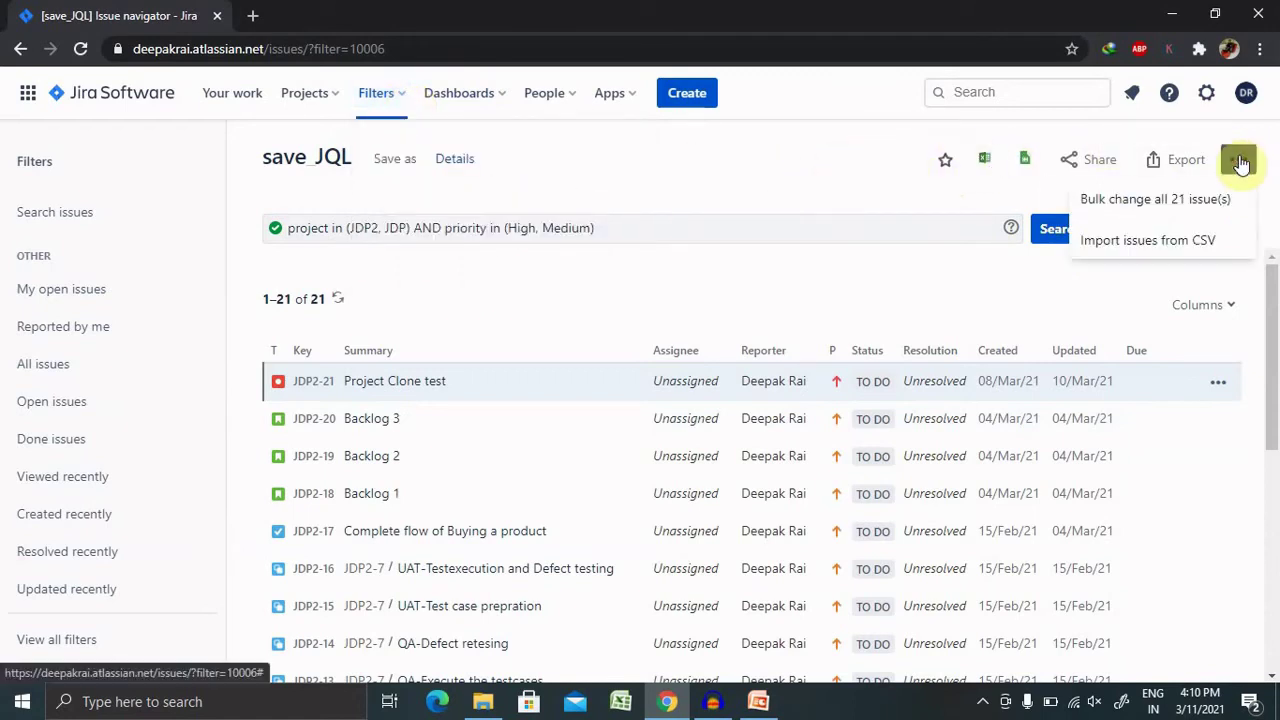
left_click(846, 193)
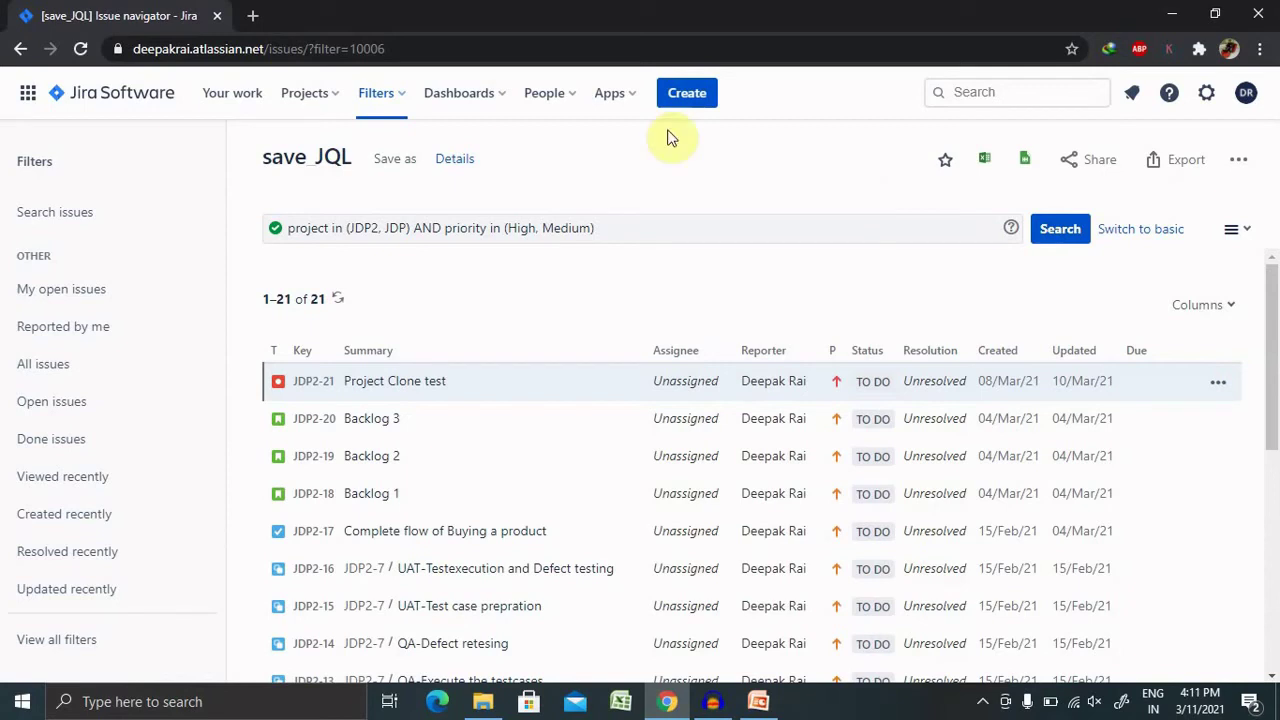
left_click(386, 102)
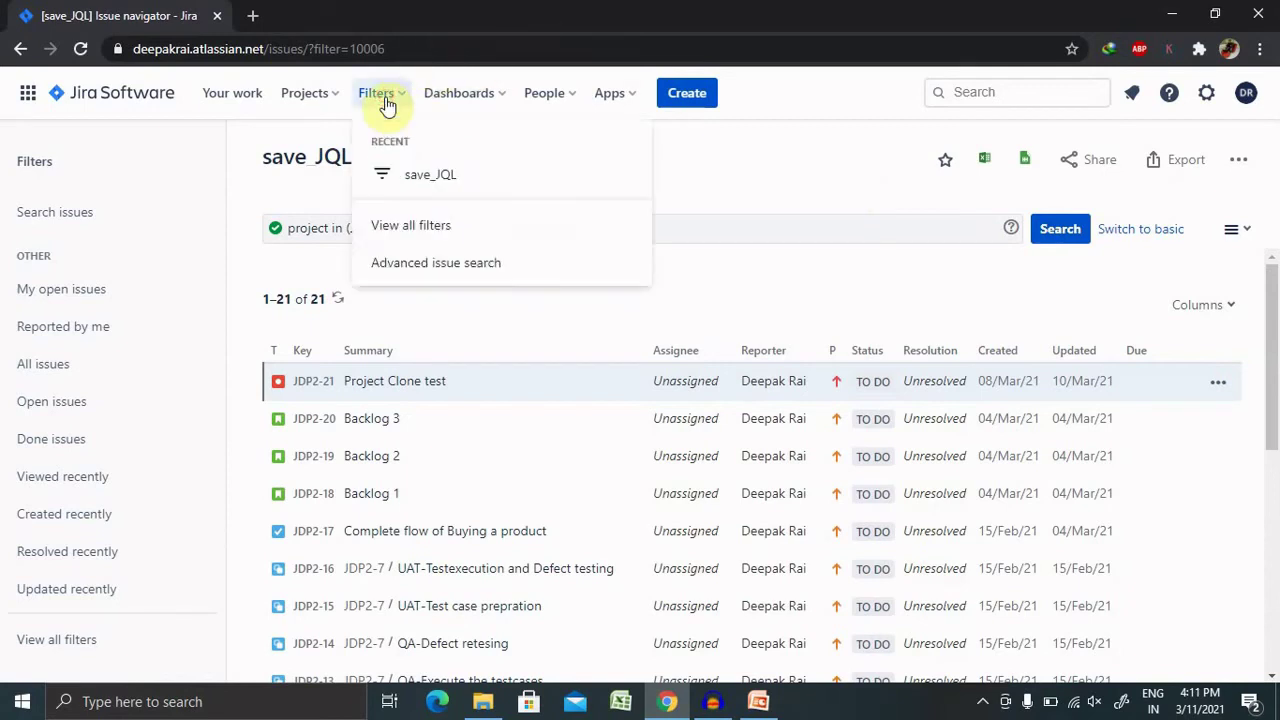
left_click(428, 228)
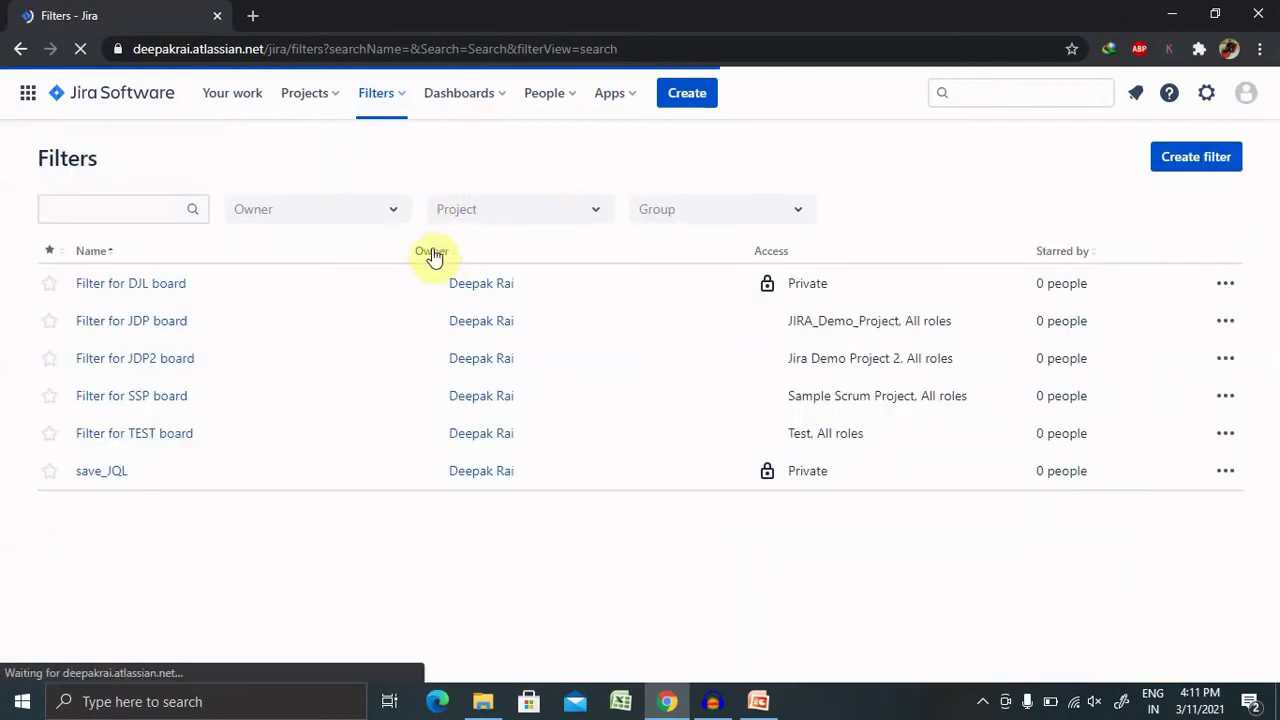
Review the filter search and the actions available for Filter for DJL board, and start creating a new filter.
left_click(173, 214)
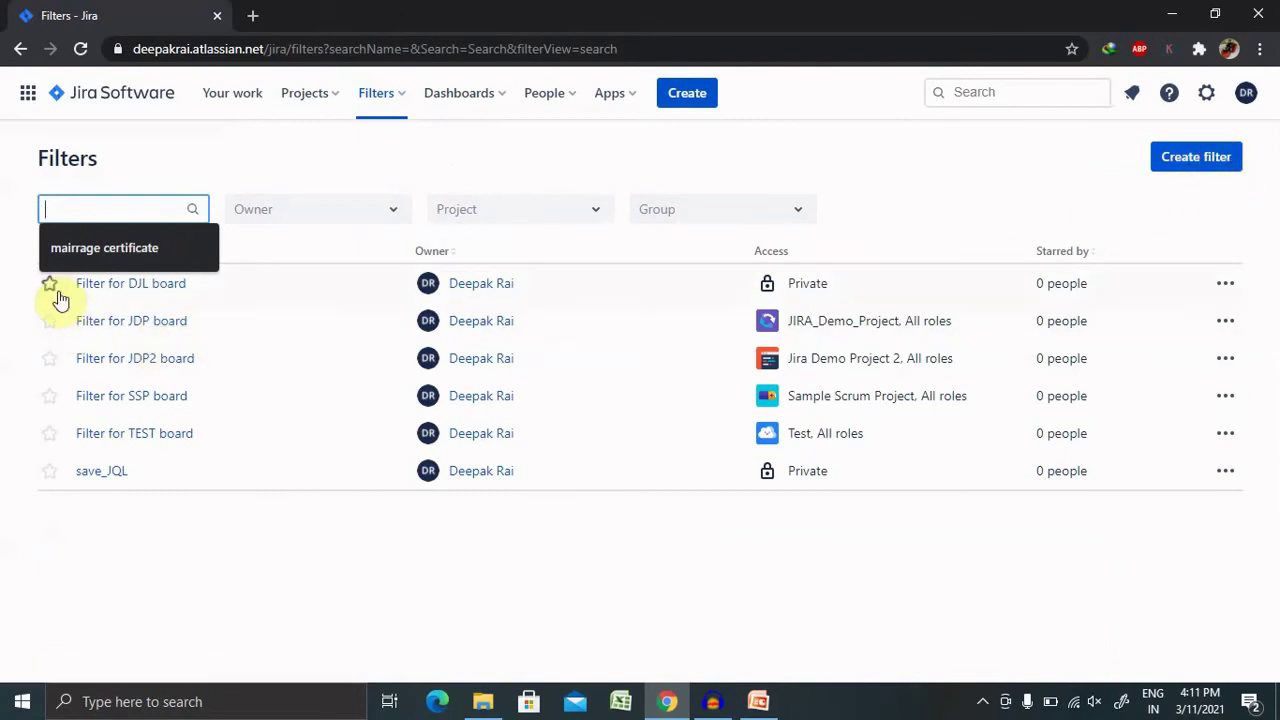
left_click(1225, 284)
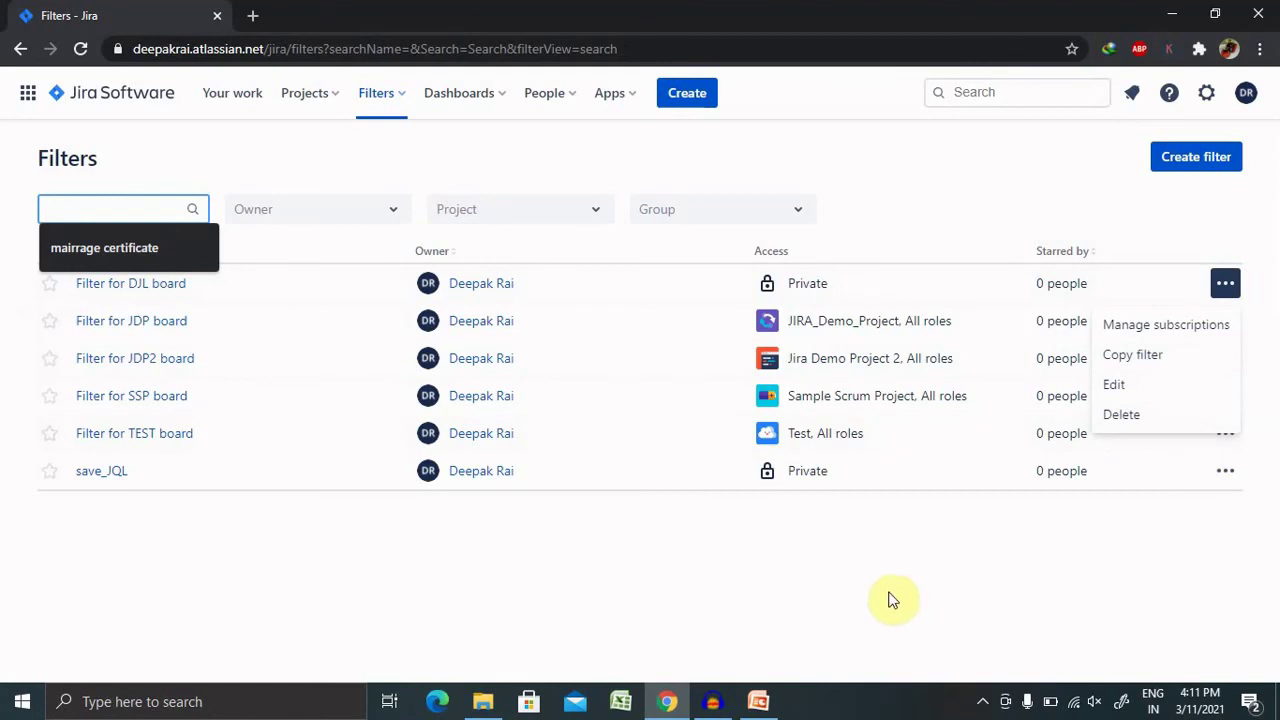
left_click(837, 574)
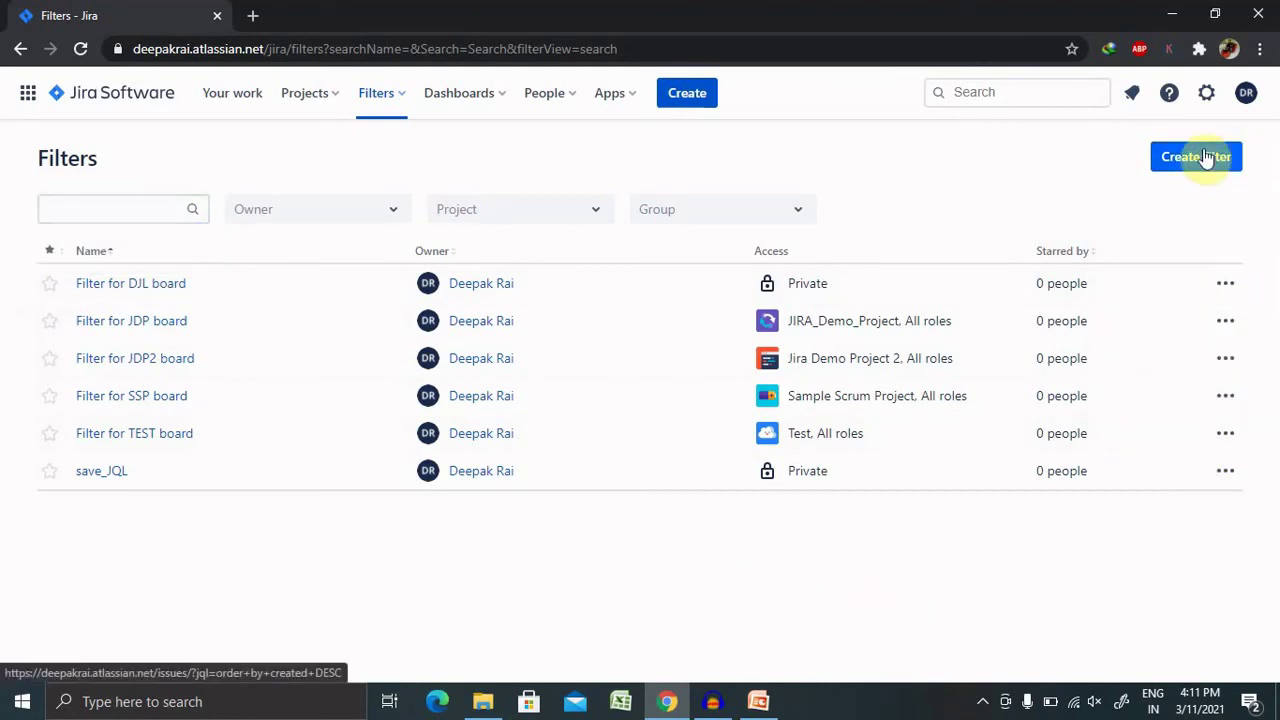
left_click(1180, 160)
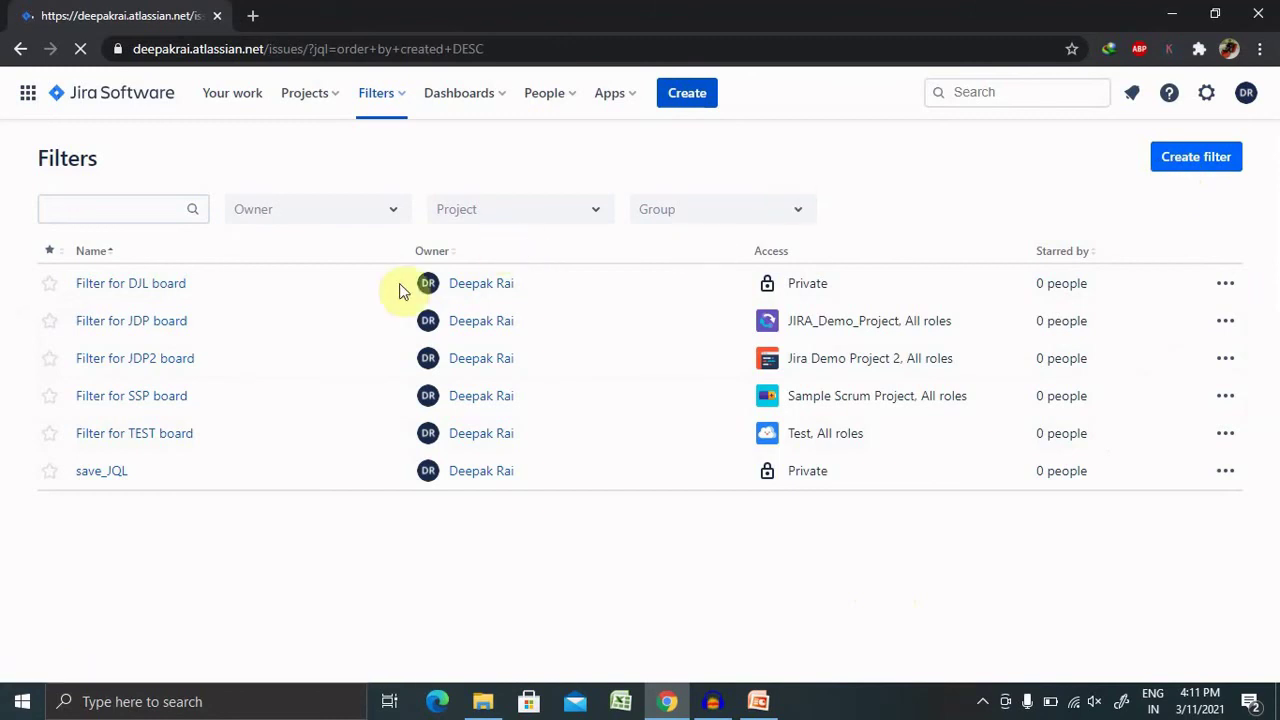